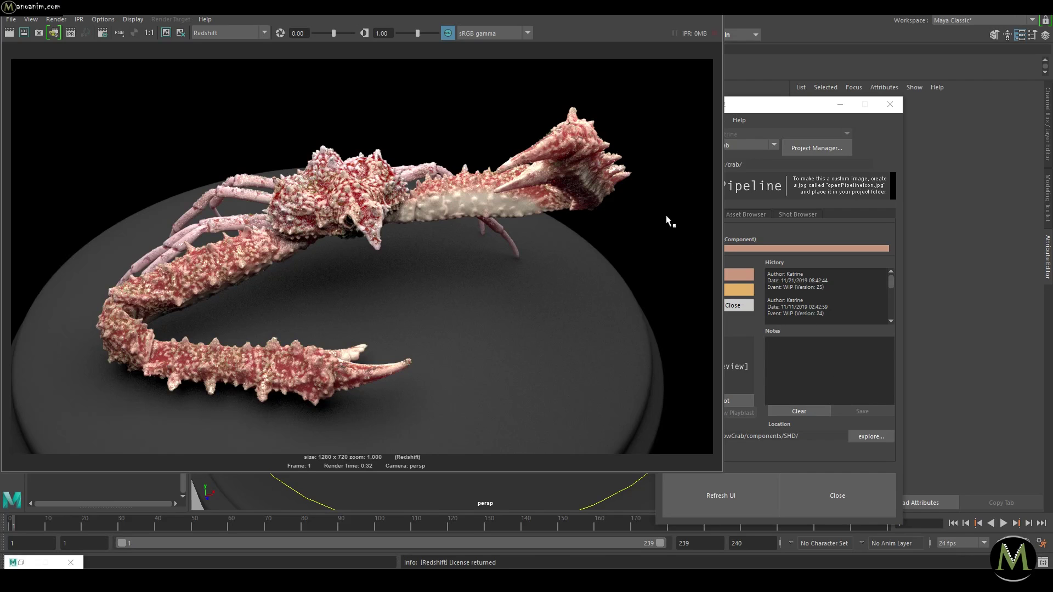
Minimize the render view and the OpenPipeline window to expose the crab scene
click(661, 8)
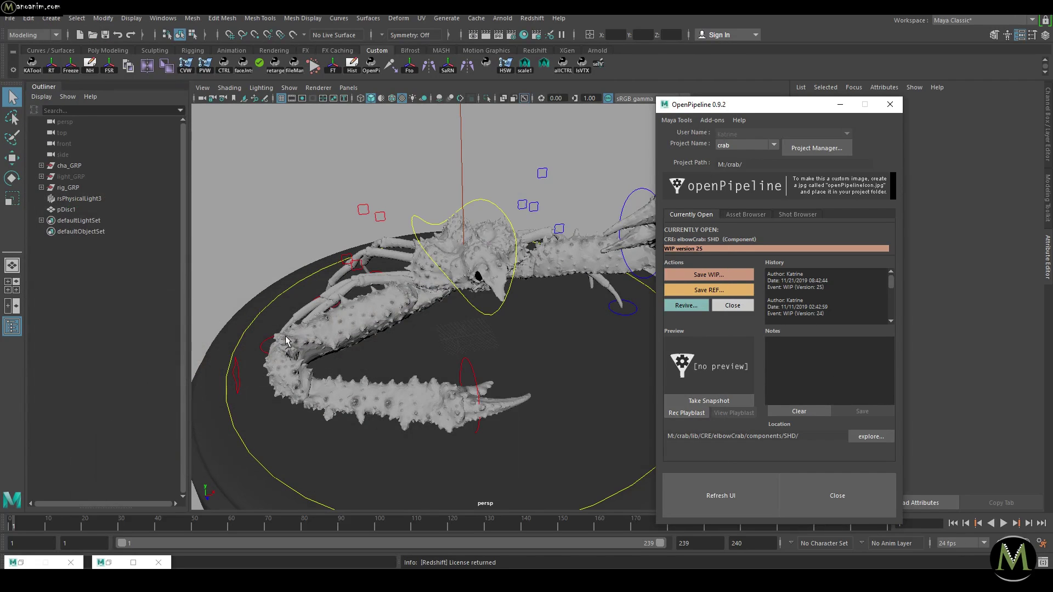
click(840, 104)
Try moving the IK control of the crab's right arm, and undo the move
key(w)
click(468, 366)
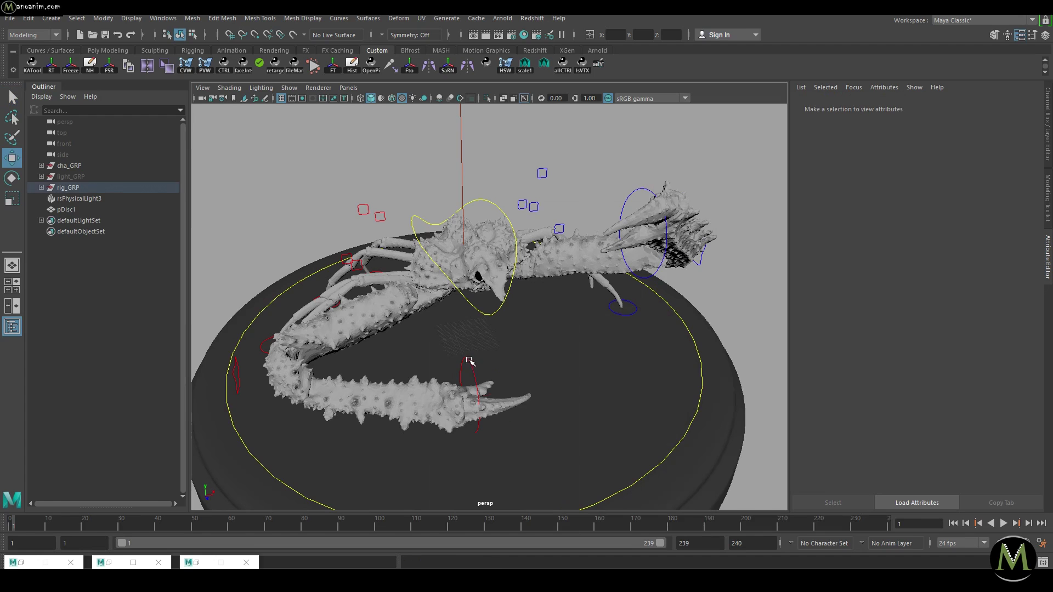
drag(467, 390, 442, 413)
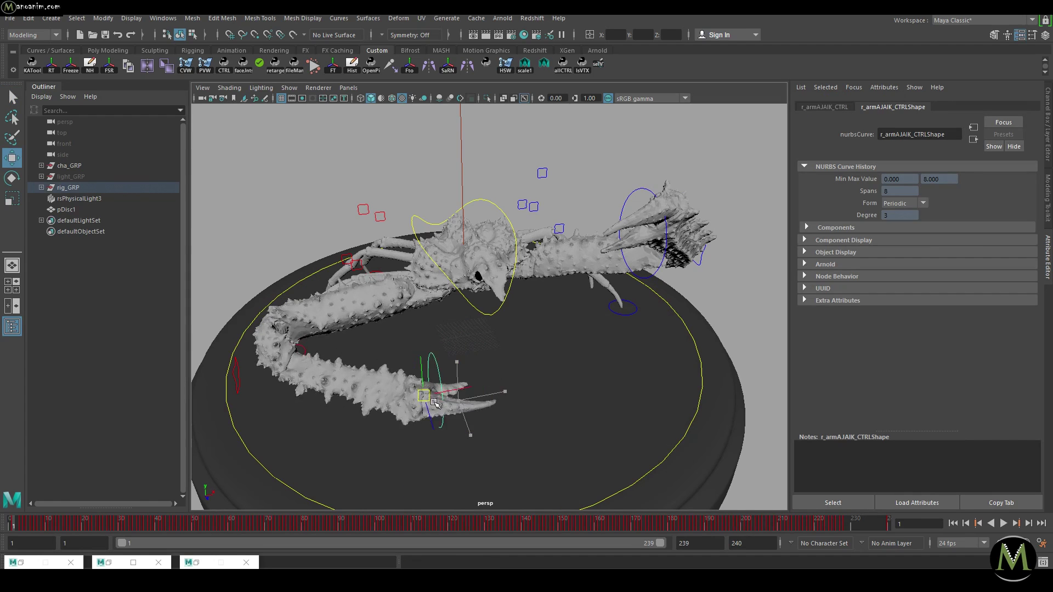
key(ctrl+z)
key(ctrl+z)
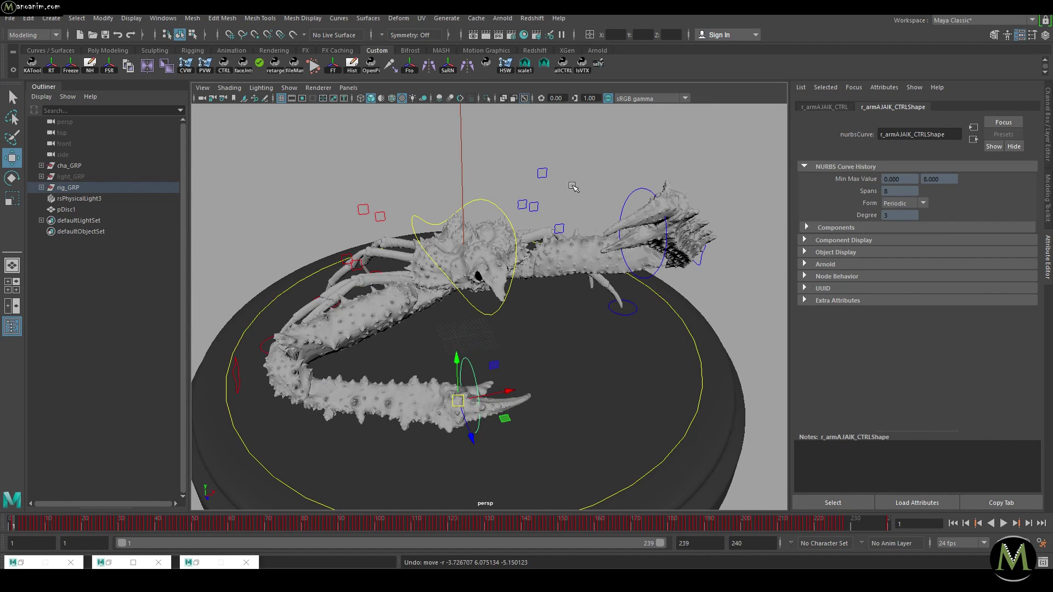
Show the Channel Box and open the Color Set Editor for the crab mesh
click(646, 191)
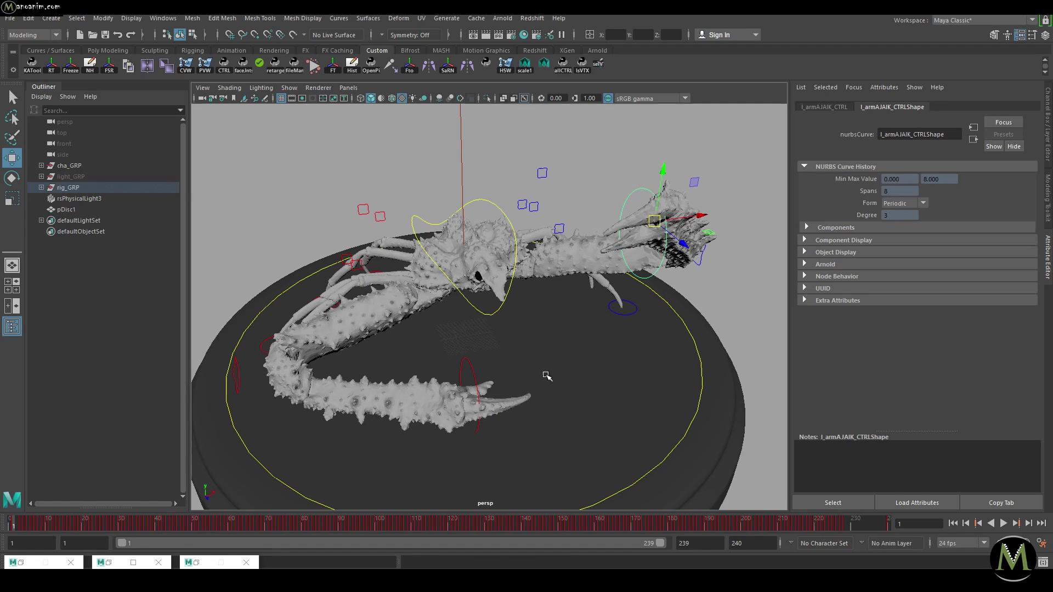
key(ctrl+a)
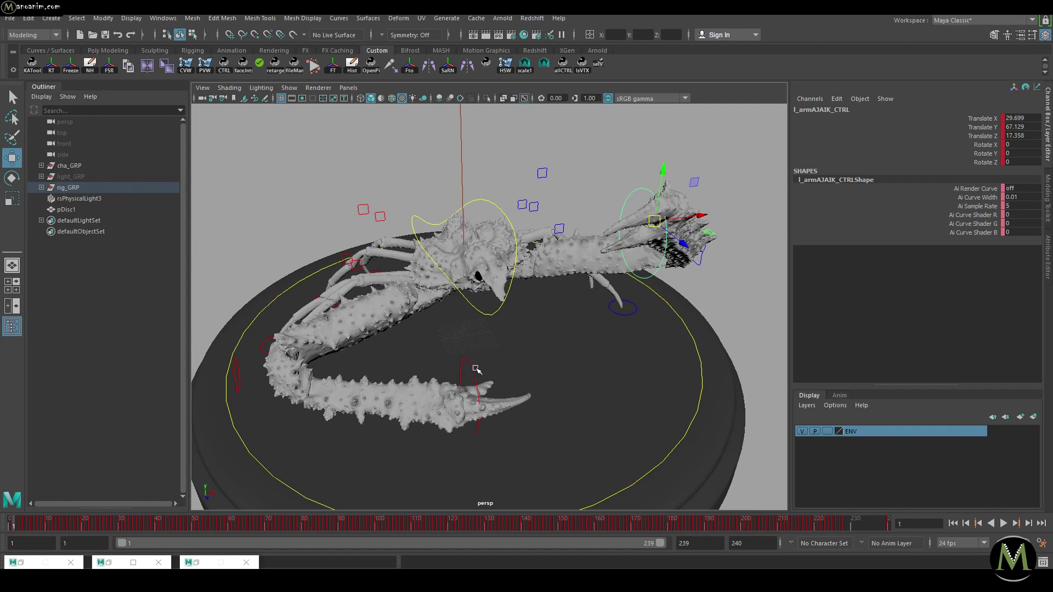
click(486, 268)
right_click(485, 267)
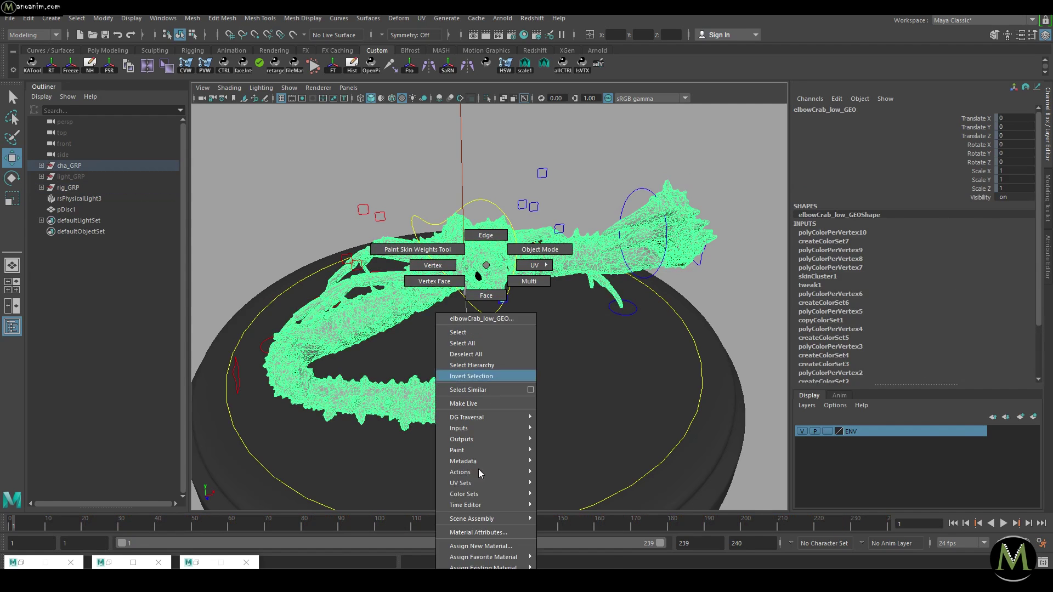
mouse_move(523, 495)
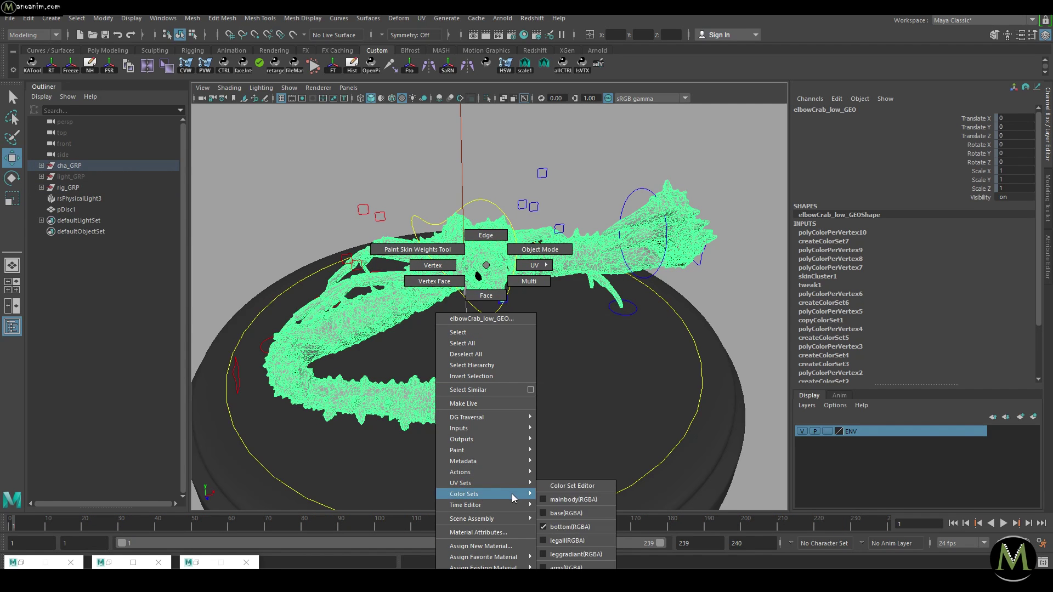
click(570, 486)
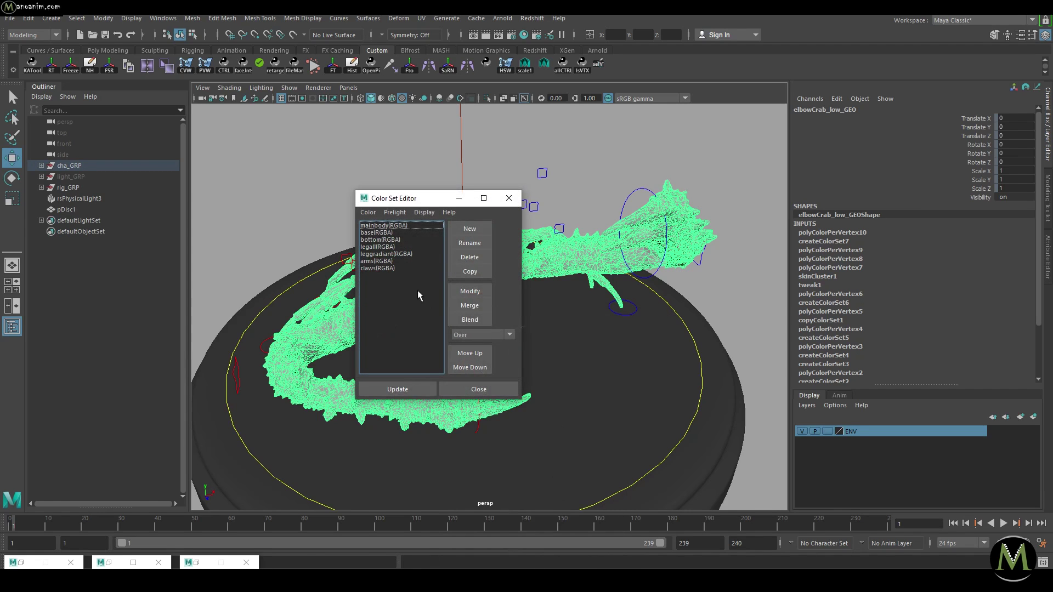
Delete the claws color set and create an empty shared RGBA color set in its place
click(384, 269)
click(488, 257)
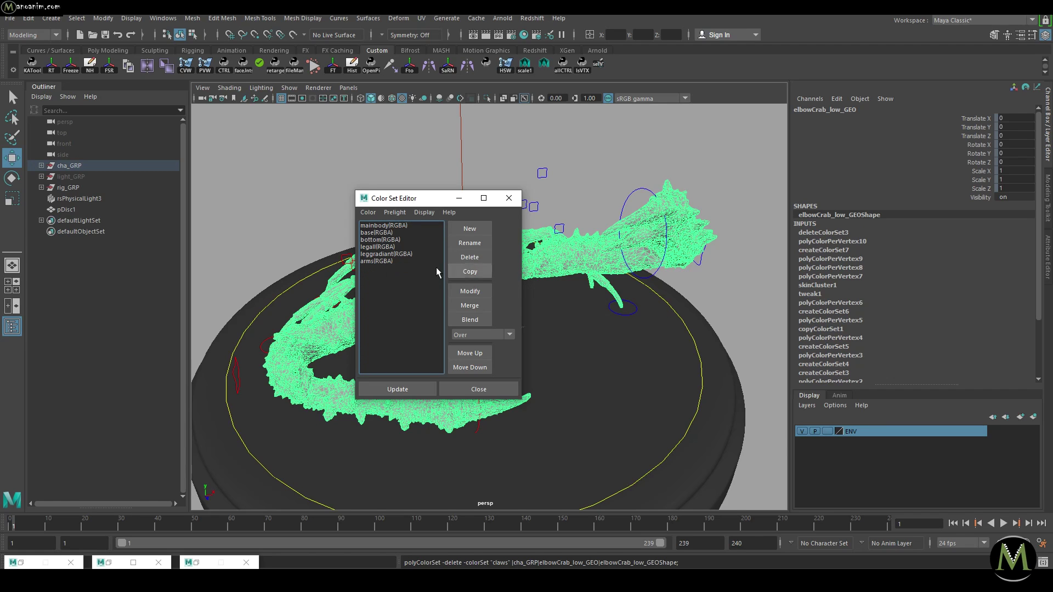
click(469, 228)
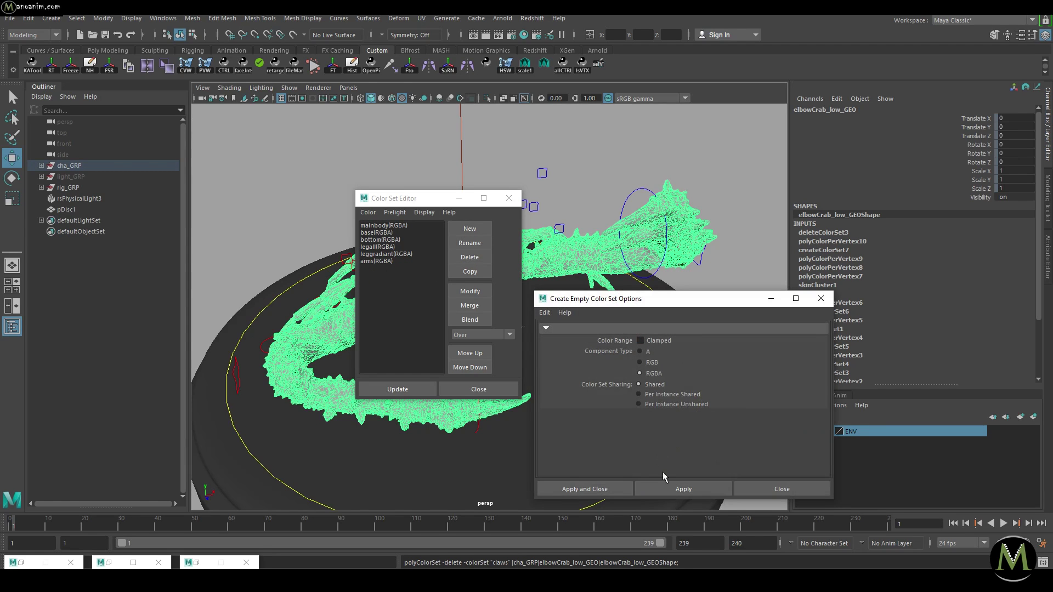
click(686, 487)
click(384, 268)
click(470, 242)
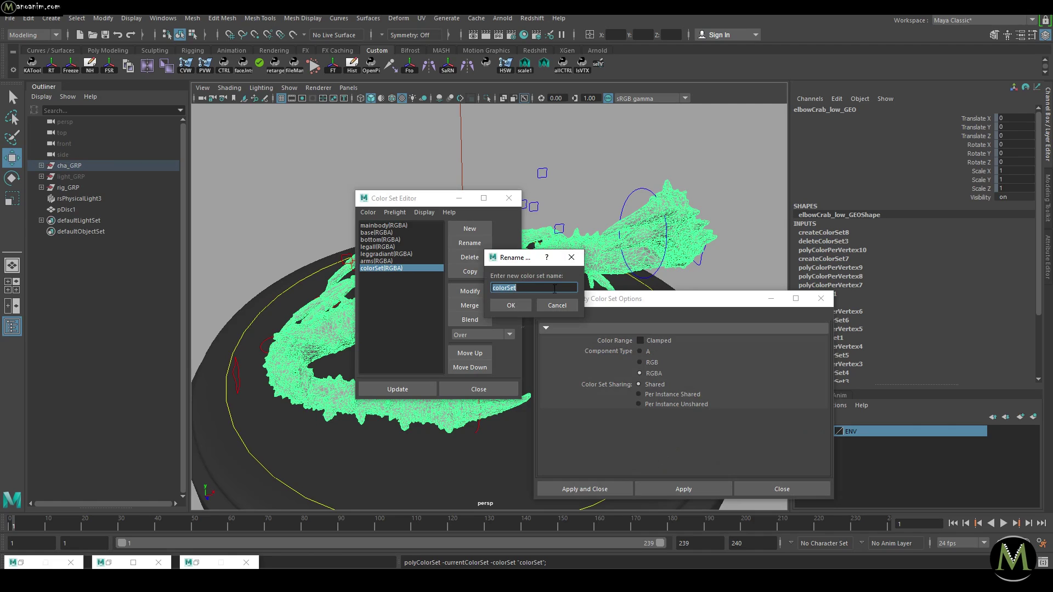
click(571, 257)
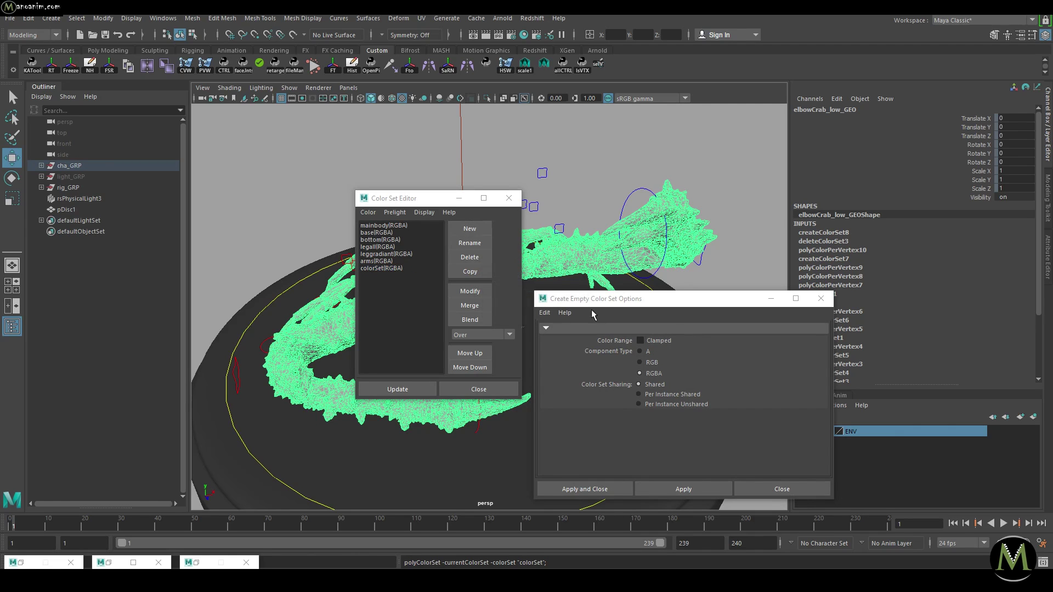
Close the empty color set options, rename the new color set as claws, and minimize the Color Set Editor
click(542, 314)
click(558, 334)
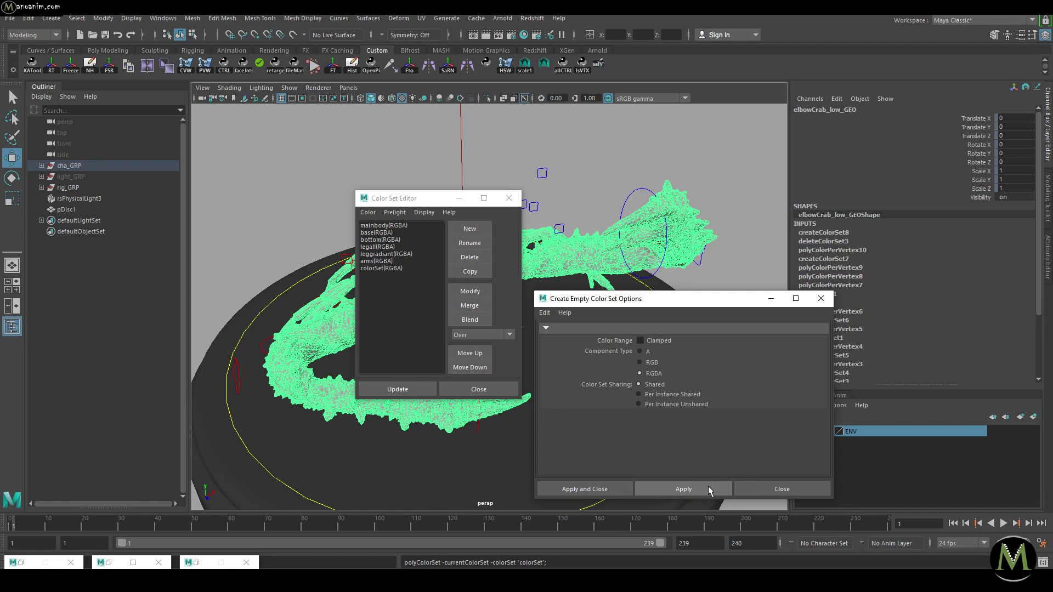
click(821, 299)
click(395, 269)
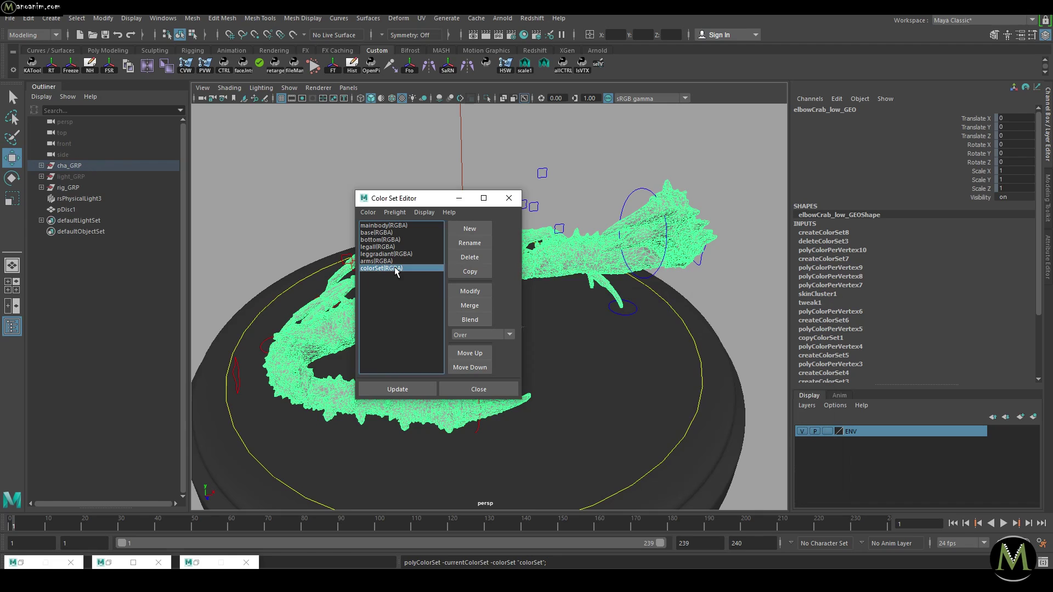
double_click(395, 269)
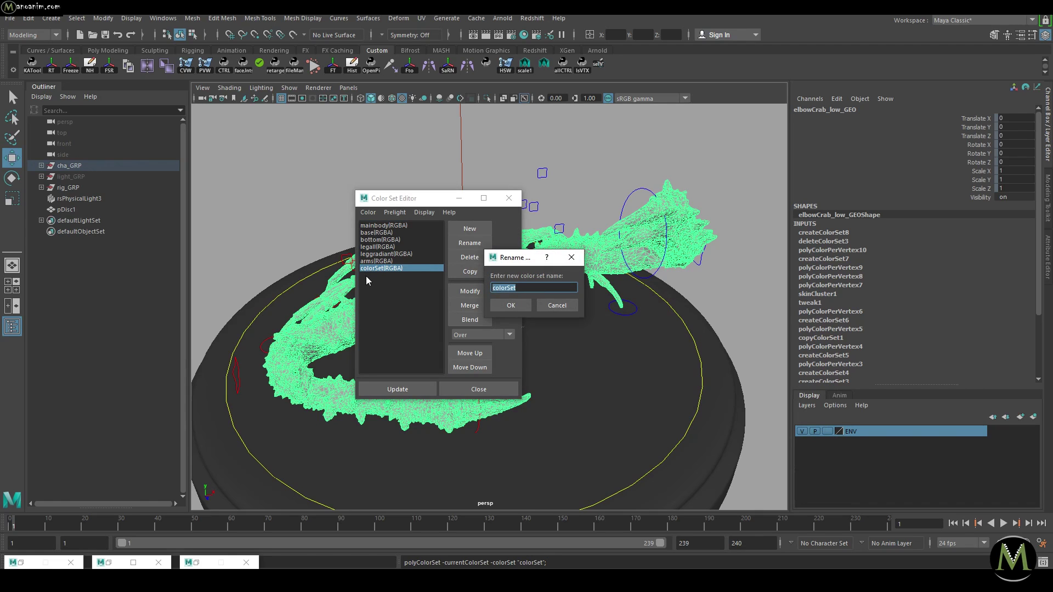
text(cra)
key(BackSpace)
key(BackSpace)
text(laws)
click(498, 304)
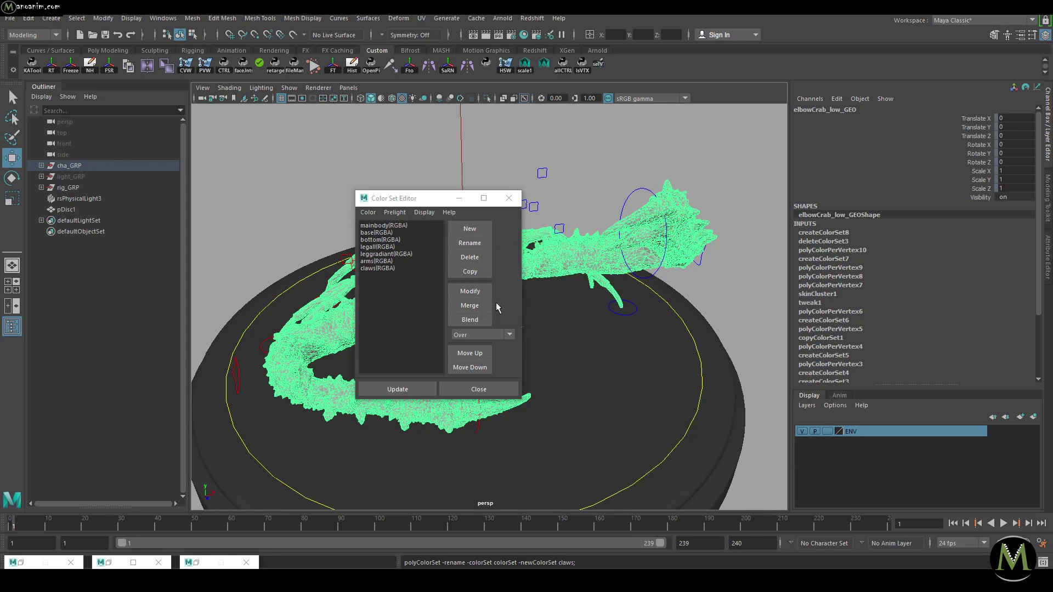
click(459, 202)
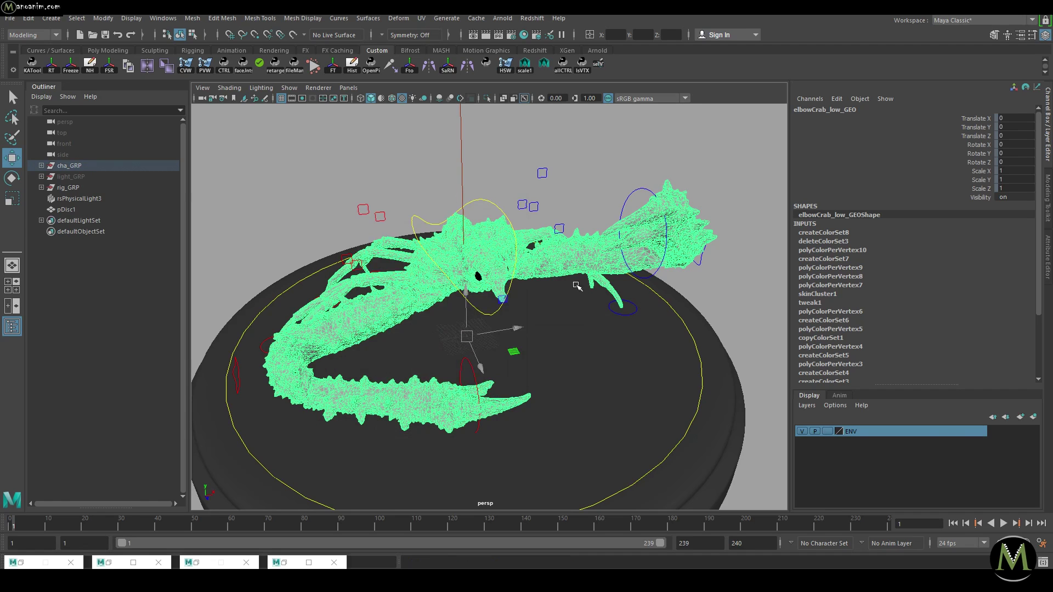
Assign the default initialShadingGroup material to the crab mesh
alt+drag(569, 332, 576, 345)
alt+right_drag(559, 345, 655, 395)
right_drag(473, 265, 558, 559)
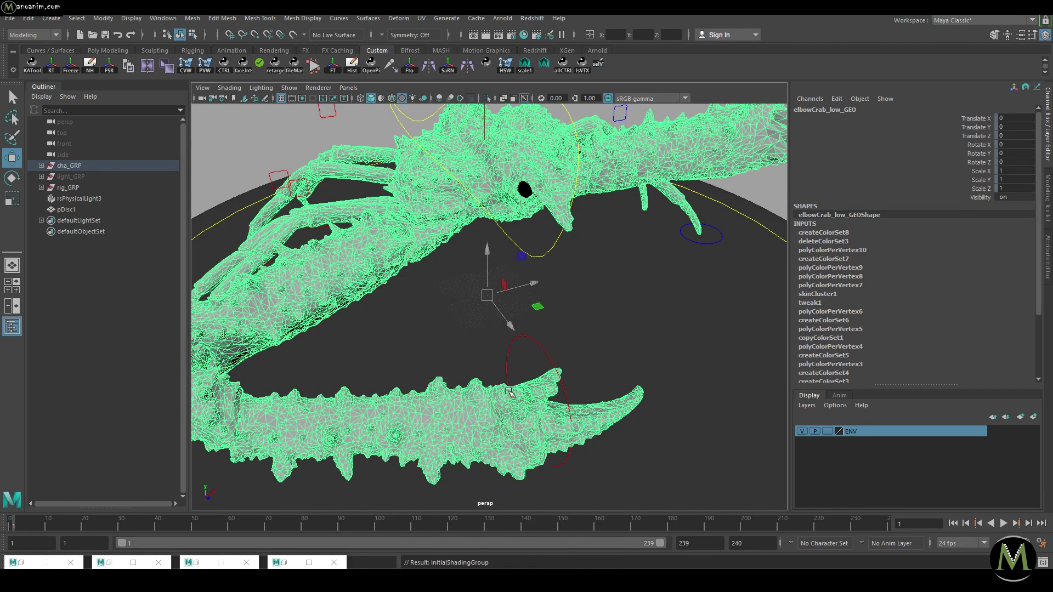
Activate vertex face color painting on the crab mesh and open the paint tool's settings beside the claw
alt+drag(526, 384, 494, 367)
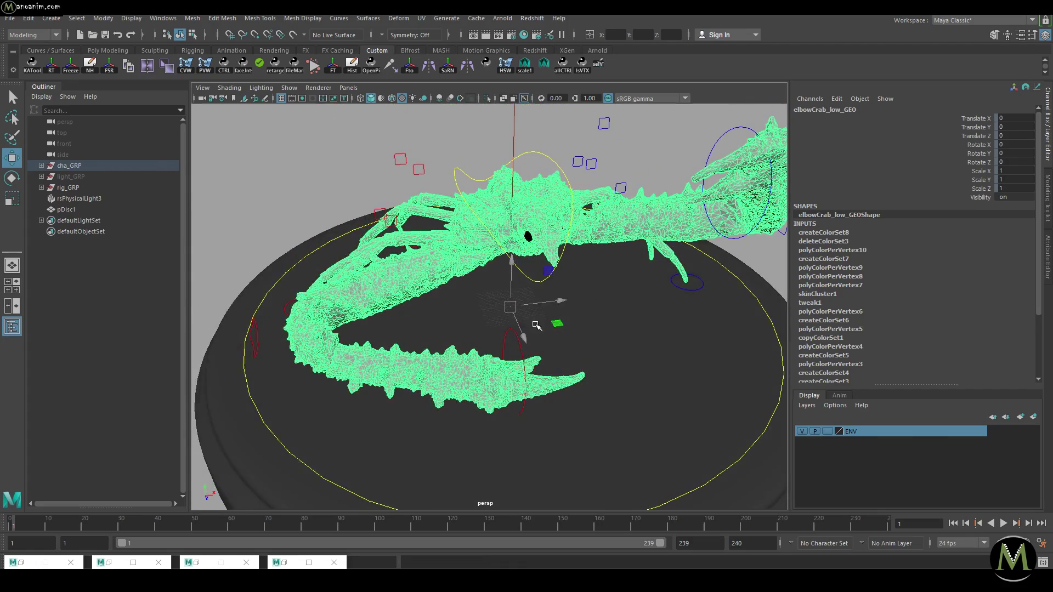
alt+drag(534, 325, 519, 373)
alt+middle_drag(518, 373, 508, 355)
alt+right_drag(509, 355, 650, 425)
alt+right_drag(622, 363, 491, 331)
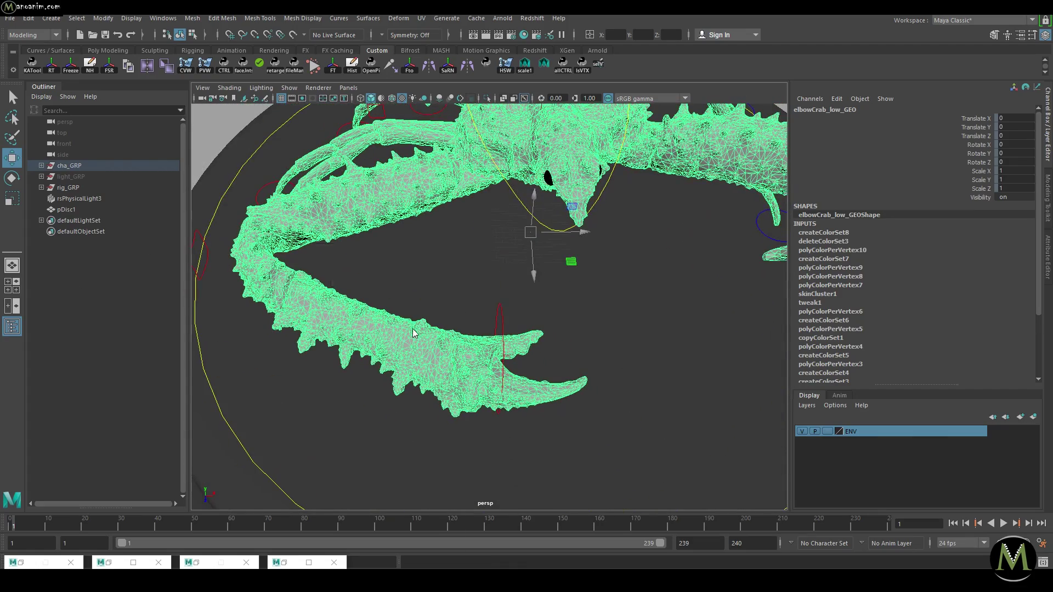
right_click(413, 266)
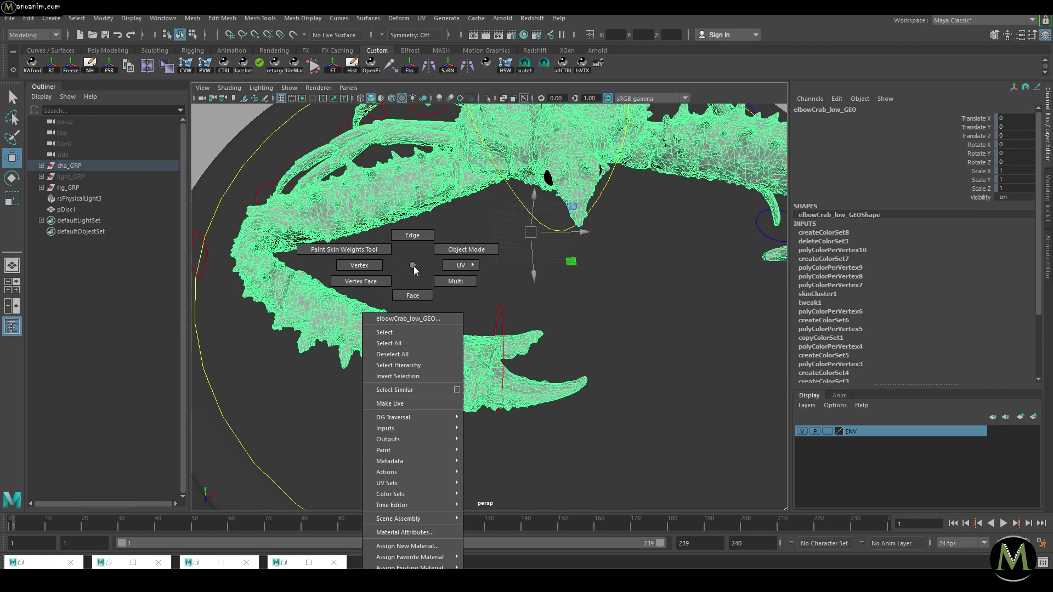
right_drag(414, 267, 421, 256)
alt+middle_drag(522, 344, 476, 327)
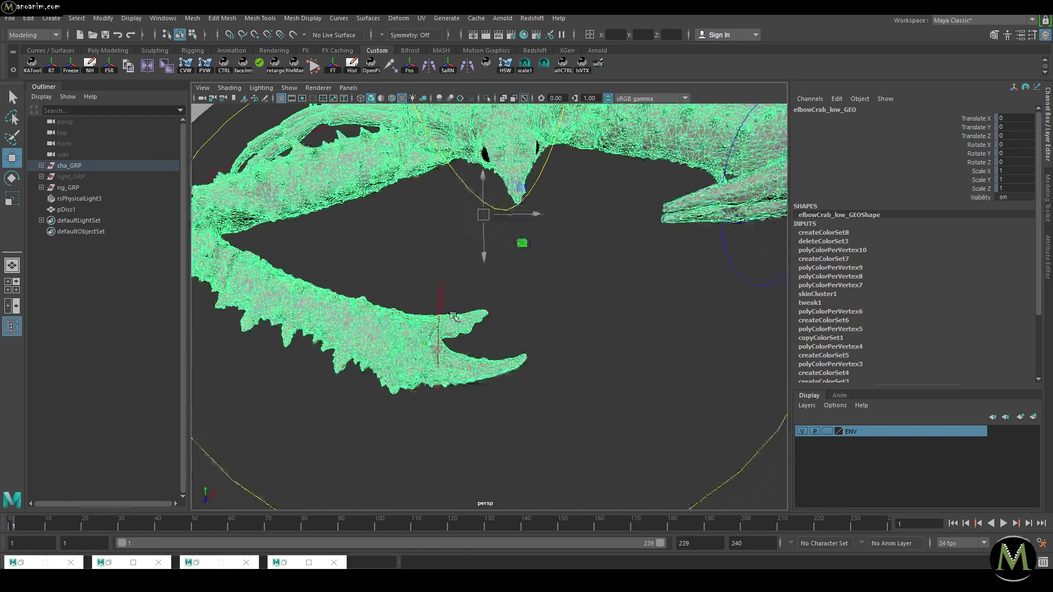
alt+right_drag(476, 327, 488, 343)
right_click(451, 378)
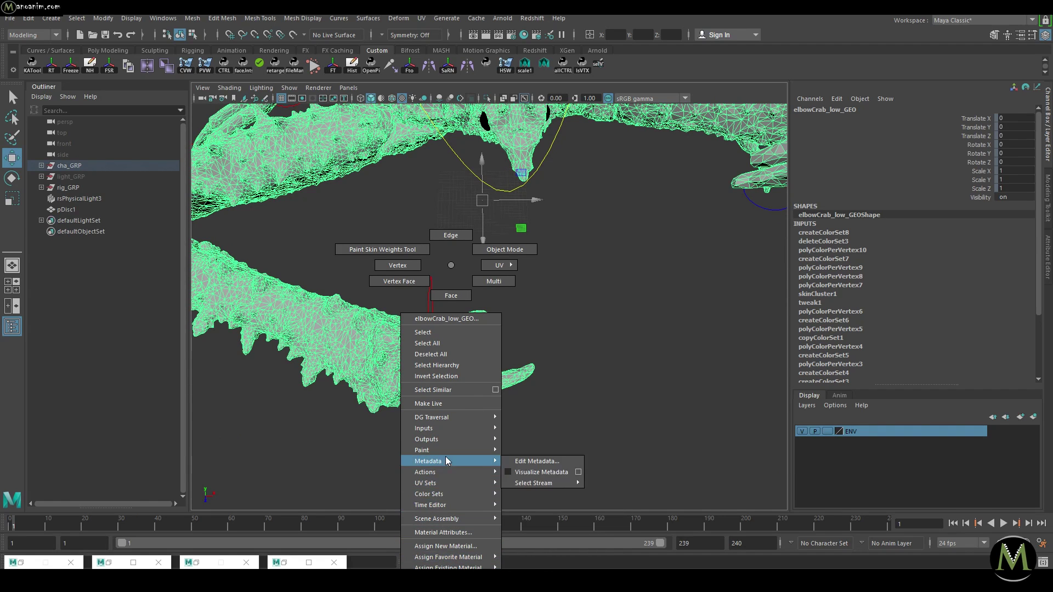
mouse_move(439, 450)
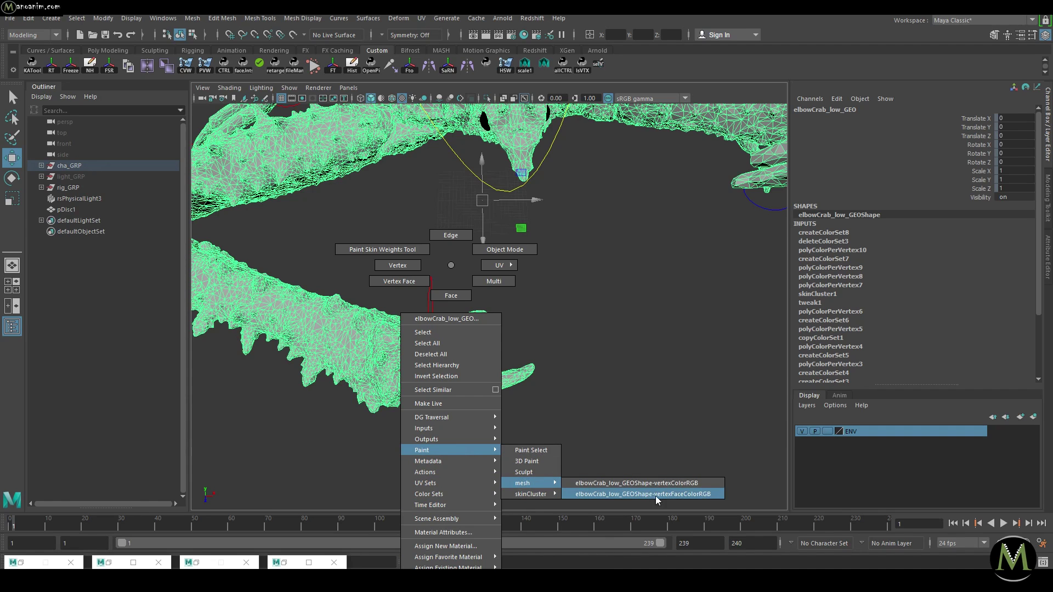
click(700, 497)
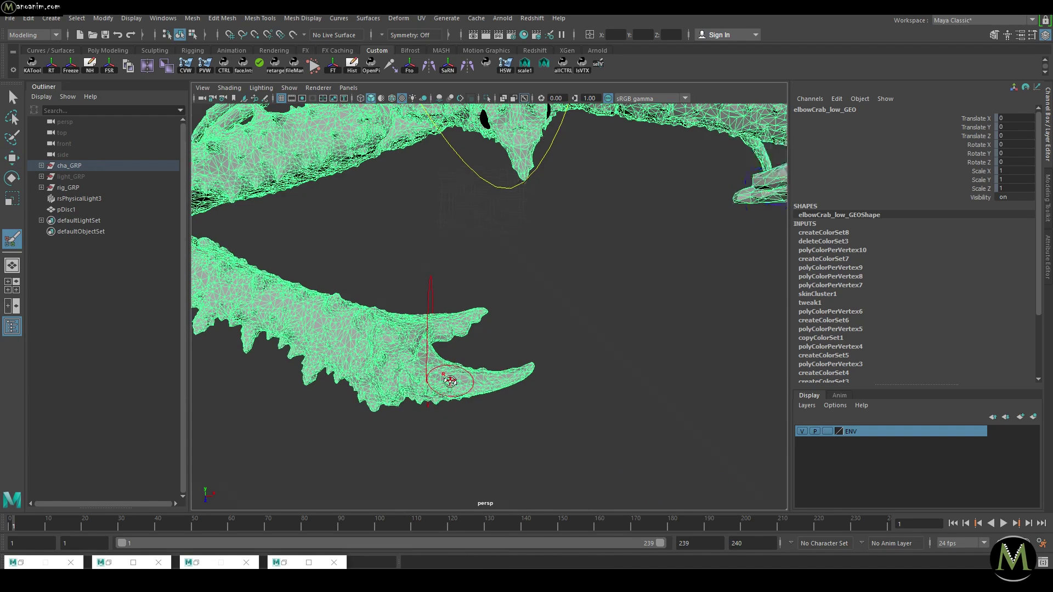
double_click(15, 244)
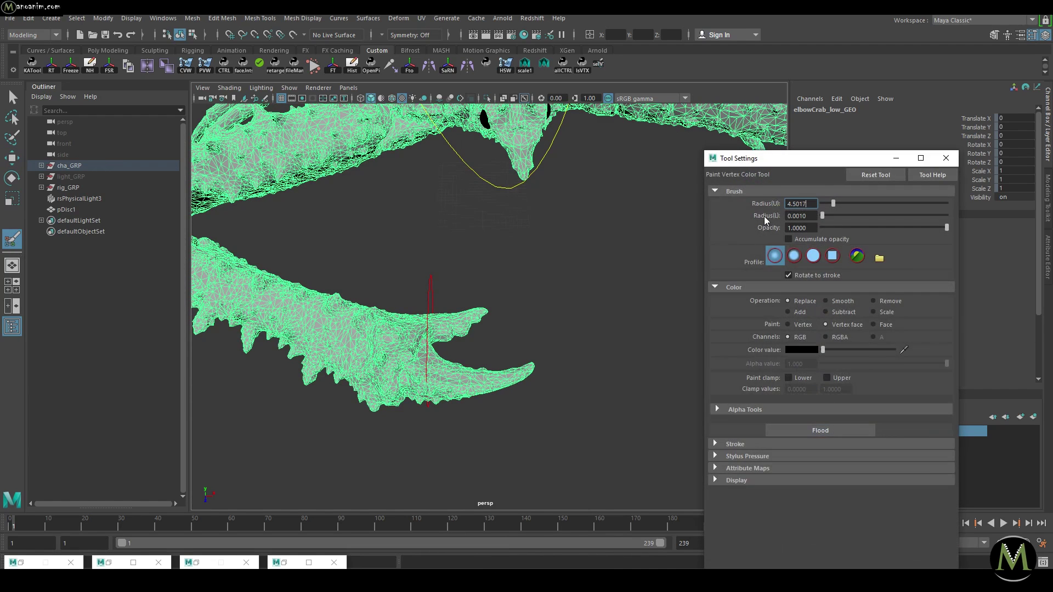
drag(778, 163, 792, 150)
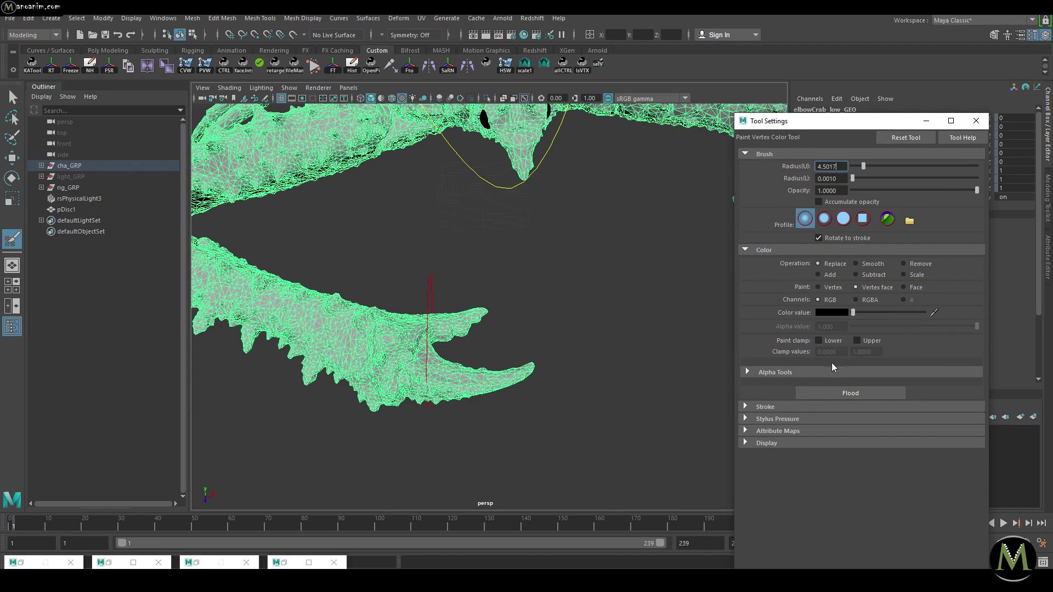
Flood the crab mesh's vertex colors with black and set the paint color value to white
click(847, 392)
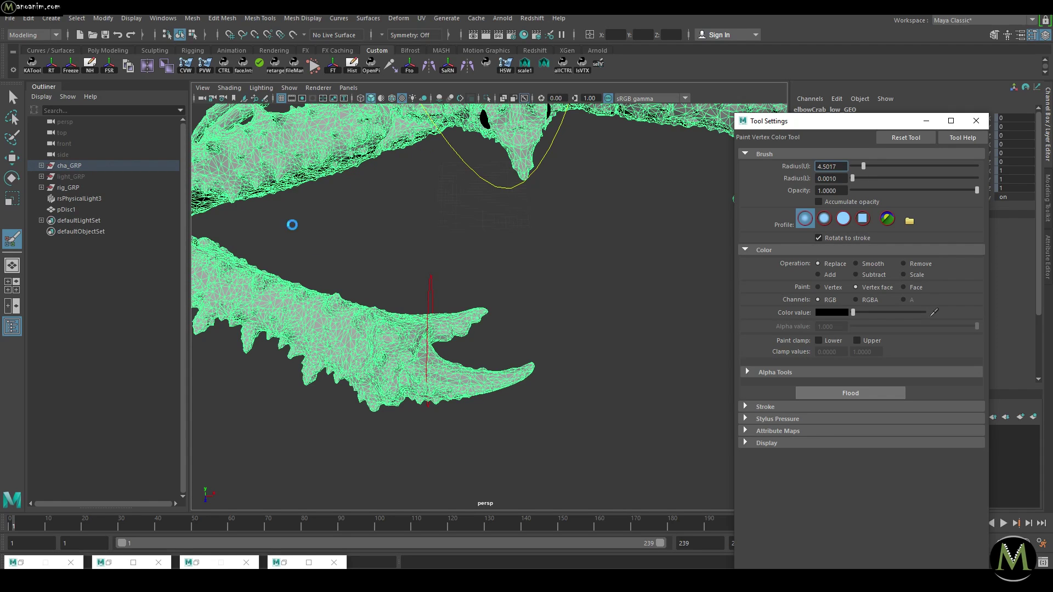
click(850, 393)
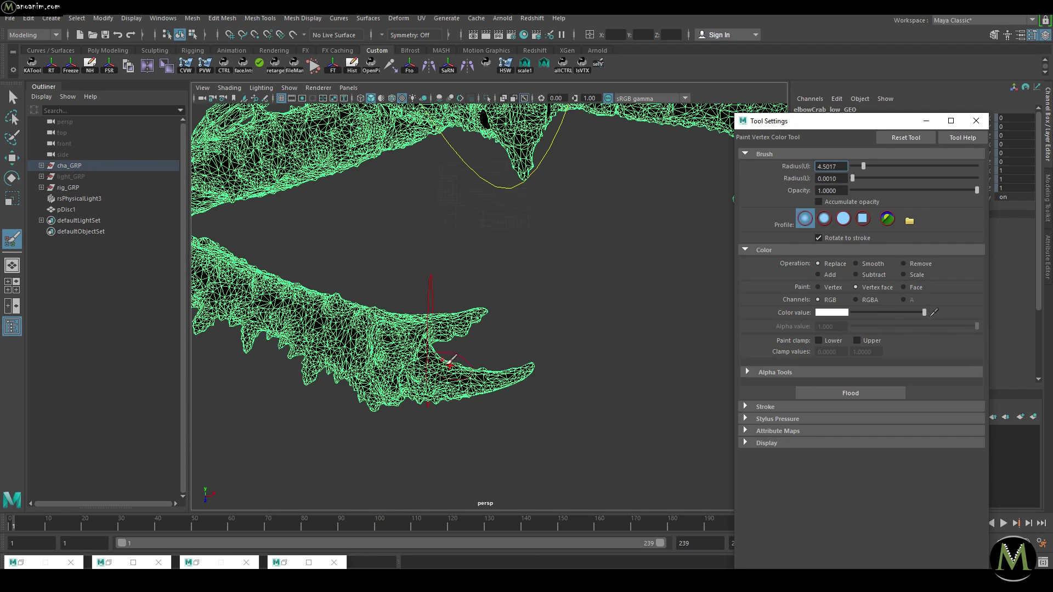
Switch to the Move tool and reactivate vertex face color painting on the crab mesh
alt+drag(447, 364, 429, 364)
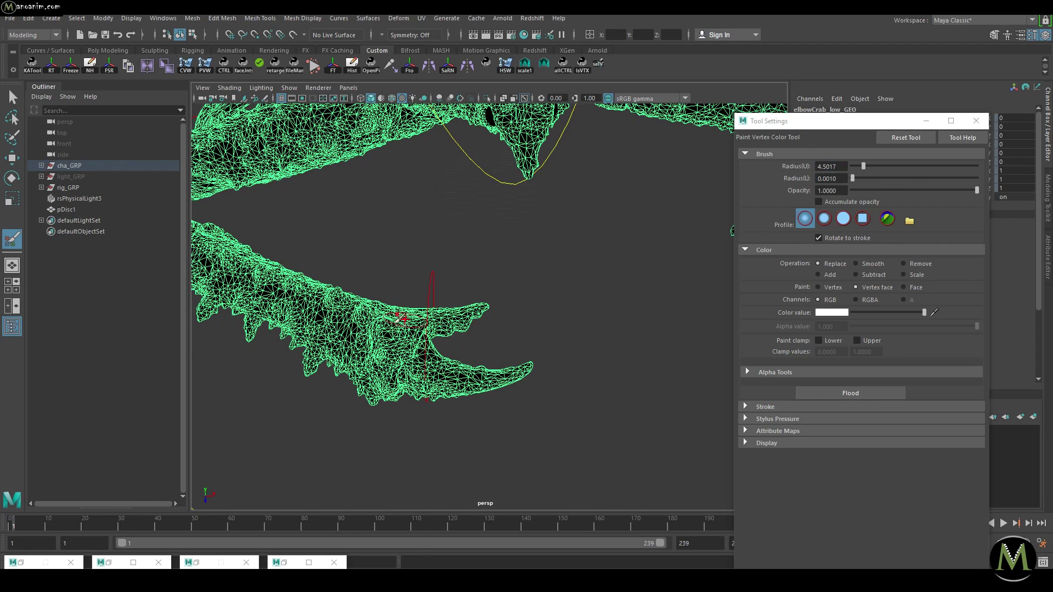
key(w)
mouse_move(371, 322)
right_down()
mouse_move(373, 476)
mouse_move(371, 448)
mouse_move(434, 446)
mouse_move(483, 484)
mouse_move(529, 495)
right_up()
drag(799, 121, 799, 80)
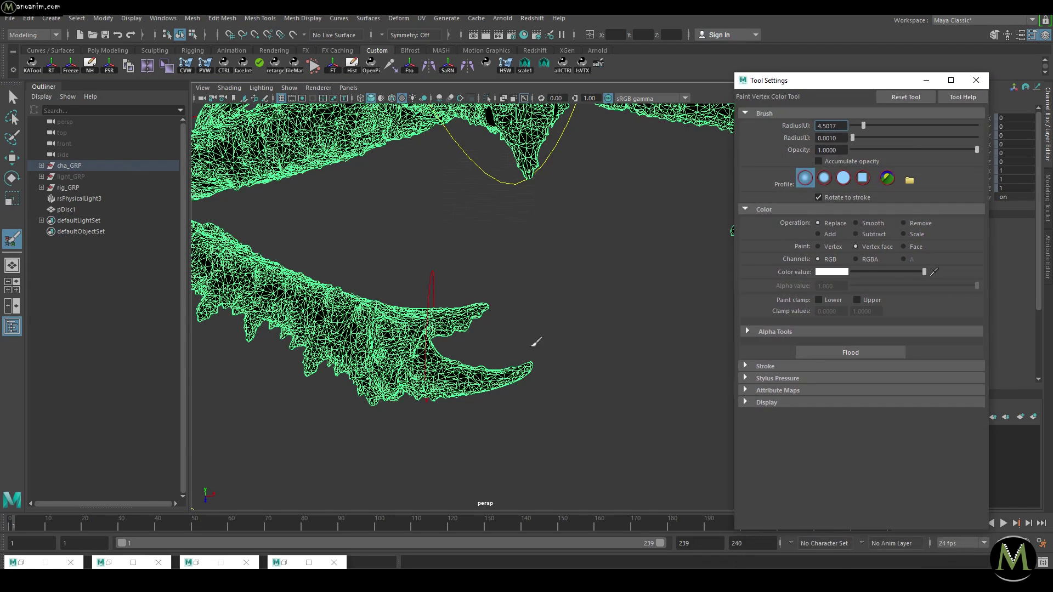
Paint the large lower finger of the right claw white, changing from the soft to the solid round brush profile
alt+drag(422, 377, 447, 384)
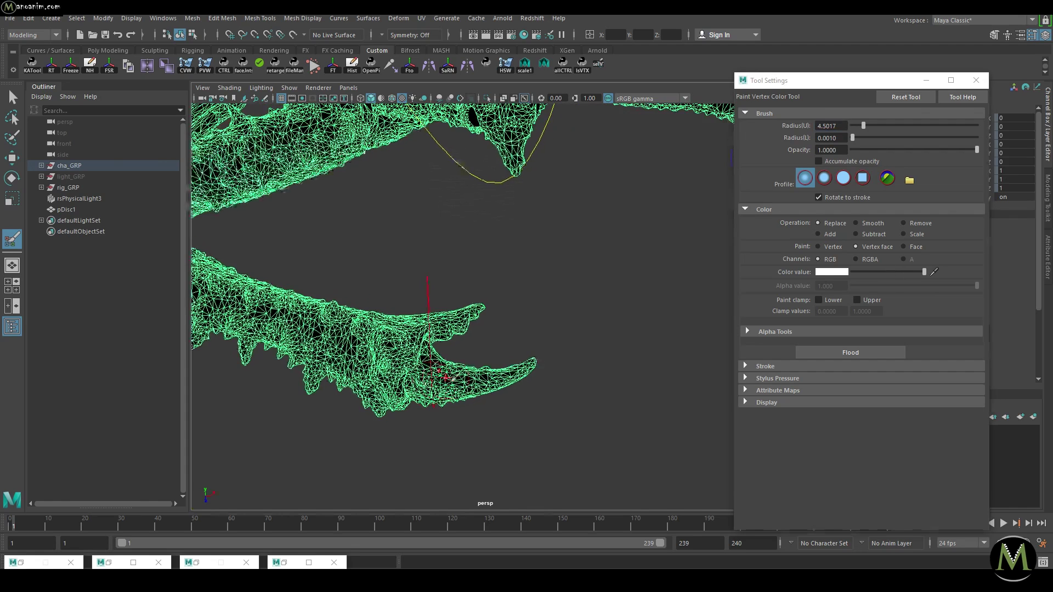
alt+right_drag(453, 387, 602, 407)
mouse_move(428, 362)
mouse_down()
mouse_move(424, 379)
mouse_move(464, 412)
mouse_up()
drag(566, 379, 524, 384)
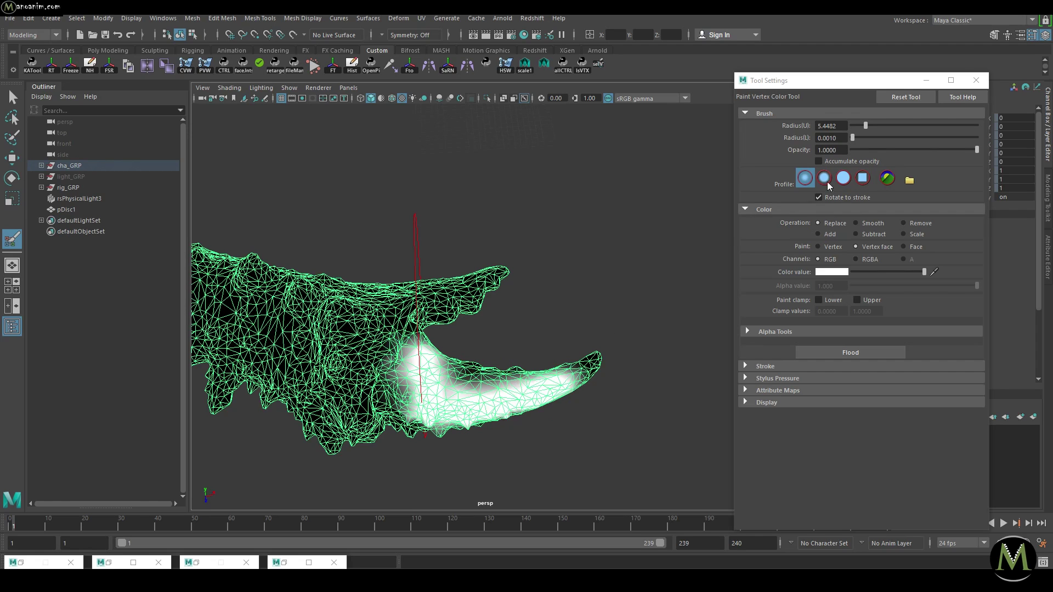
click(845, 179)
mouse_move(433, 390)
mouse_down()
mouse_move(459, 383)
mouse_move(452, 404)
mouse_move(423, 410)
mouse_move(504, 386)
mouse_up()
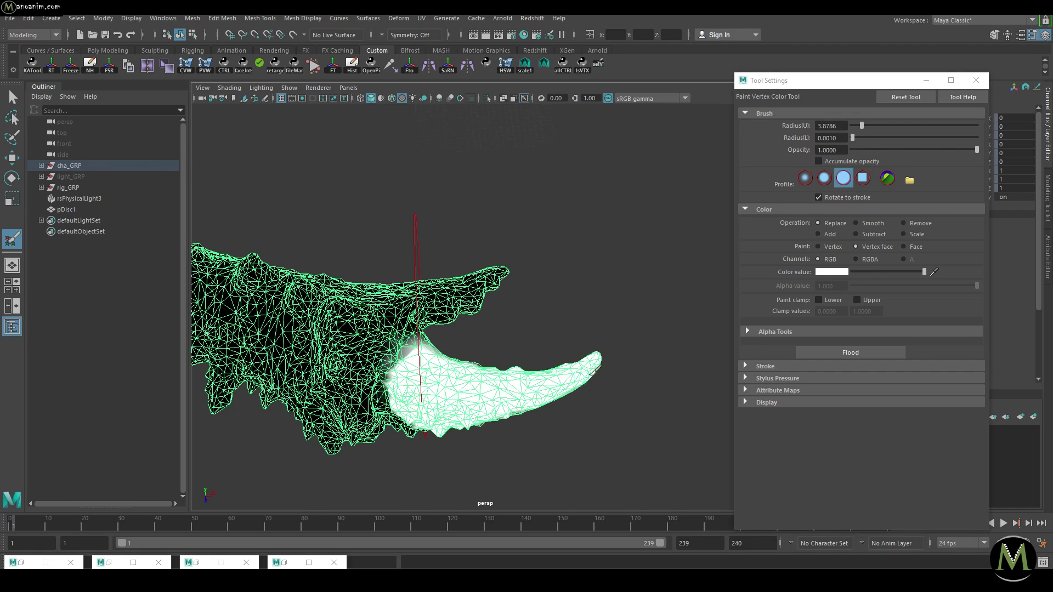
Paint the smaller upper finger of the right claw and the joint between both fingers white
alt+drag(428, 320, 395, 310)
alt+right_drag(395, 311, 410, 304)
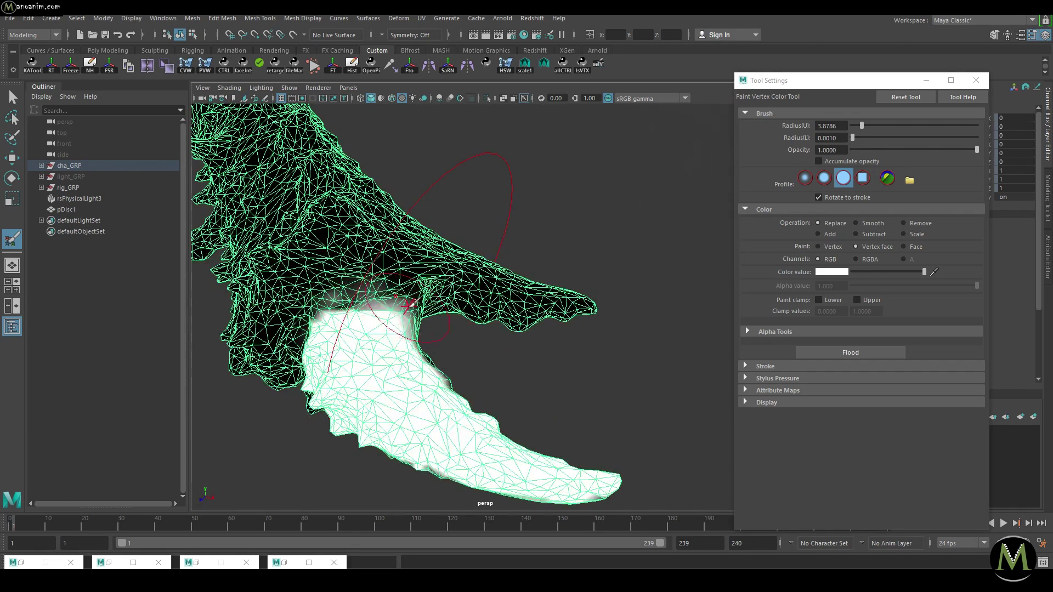
drag(387, 318, 396, 281)
drag(485, 289, 595, 303)
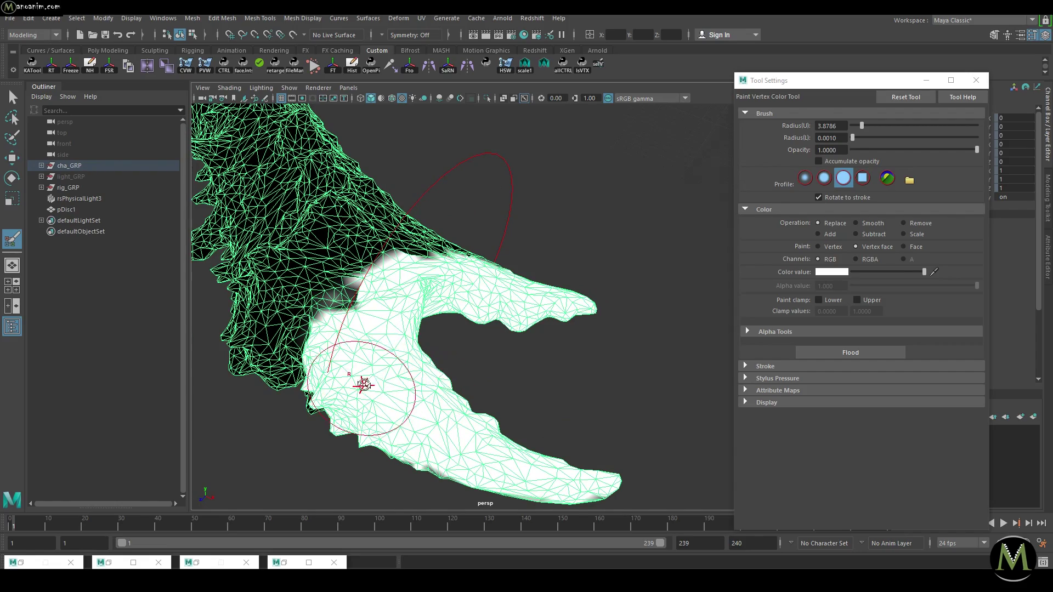
Isolate the crab mesh in the viewport and paint the far side of the right claw's large finger white to its tip
mouse_move(365, 378)
alt+mouse_down()
mouse_move(384, 362)
mouse_move(426, 367)
mouse_move(430, 354)
mouse_move(461, 348)
mouse_move(454, 396)
mouse_move(471, 331)
alt+mouse_up()
key(ctrl+1)
mouse_move(419, 263)
mouse_down()
mouse_move(359, 381)
mouse_move(365, 421)
mouse_up()
mouse_move(365, 384)
mouse_down()
mouse_move(372, 419)
mouse_move(385, 424)
mouse_move(469, 309)
mouse_up()
mouse_move(501, 277)
mouse_down()
mouse_move(461, 318)
mouse_move(571, 279)
mouse_up()
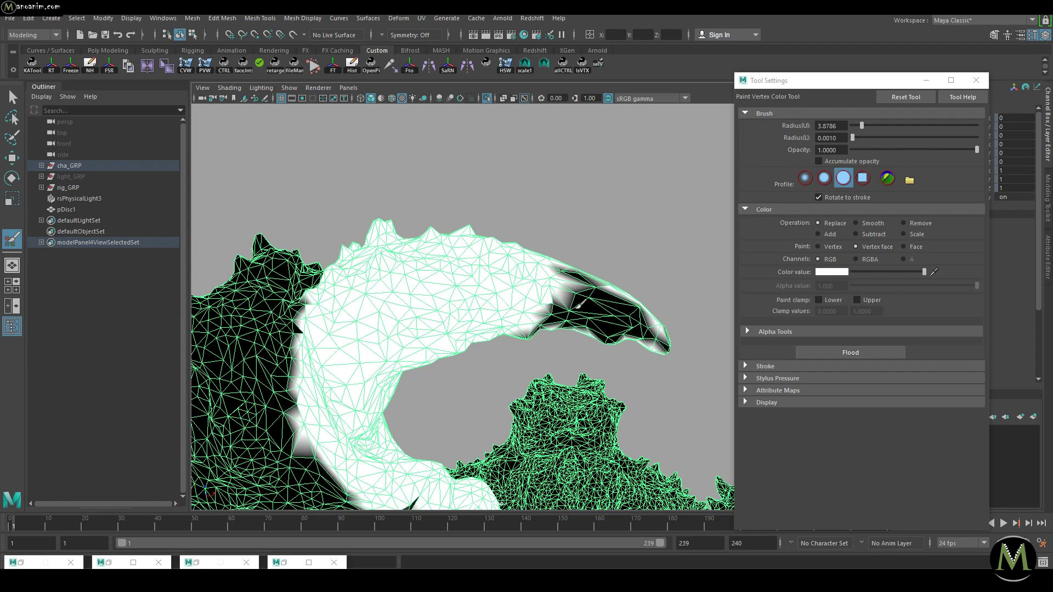
mouse_move(653, 323)
mouse_down()
mouse_move(670, 340)
mouse_move(526, 322)
mouse_move(414, 352)
mouse_up()
Fill the remaining black area on the outer side of the right claw's smaller finger with white
mouse_move(467, 405)
alt+mouse_down()
mouse_move(484, 393)
mouse_move(493, 343)
alt+mouse_up()
alt+middle_drag(562, 373, 447, 314)
mouse_move(526, 409)
mouse_down()
mouse_move(541, 404)
mouse_move(549, 438)
mouse_move(604, 361)
mouse_up()
drag(542, 301, 526, 237)
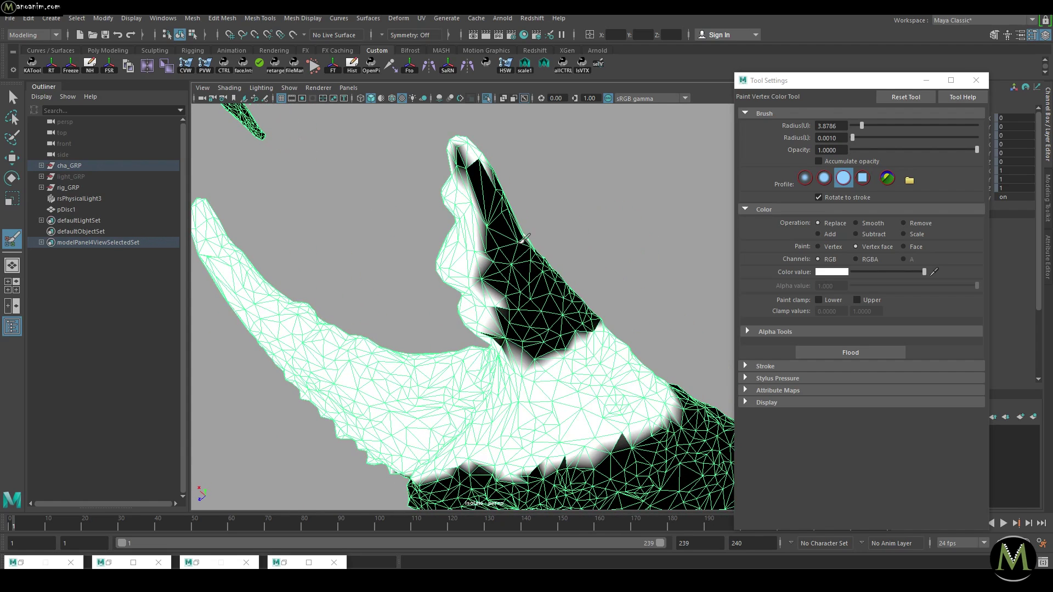
mouse_move(505, 193)
mouse_down()
mouse_move(472, 182)
mouse_move(481, 176)
mouse_move(522, 347)
mouse_up()
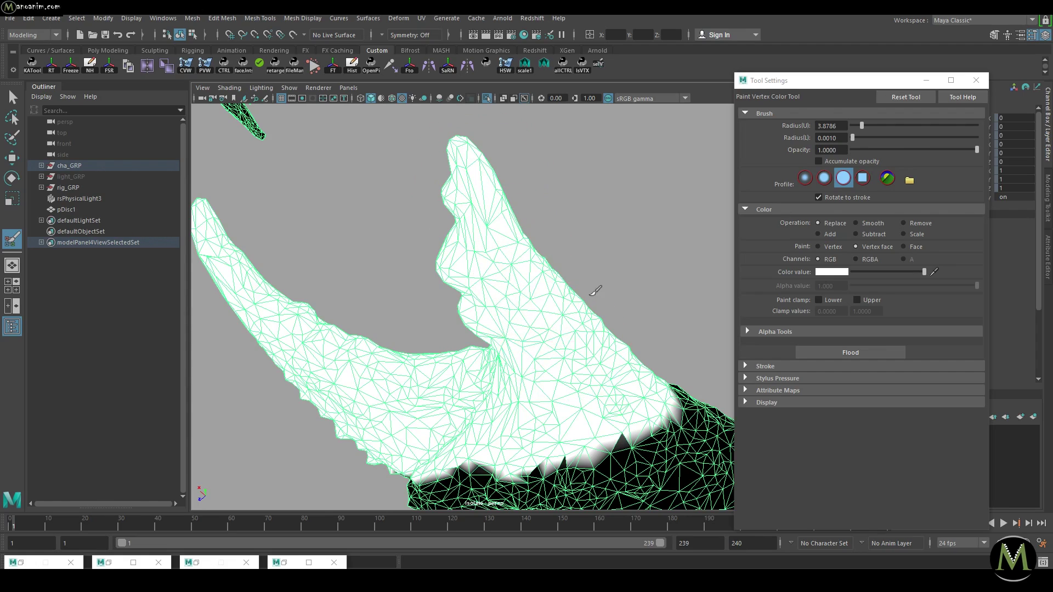
Set the paint color value to black for trimming the white edge where the right claw meets the arm
mouse_move(591, 295)
alt+mouse_down()
mouse_move(519, 396)
mouse_move(503, 390)
mouse_move(531, 464)
alt+mouse_up()
scroll(470, 403, down, 3)
mouse_move(471, 404)
alt+mouse_down()
mouse_move(519, 331)
mouse_move(431, 367)
mouse_move(560, 400)
mouse_move(489, 386)
mouse_move(508, 381)
mouse_move(456, 302)
alt+mouse_up()
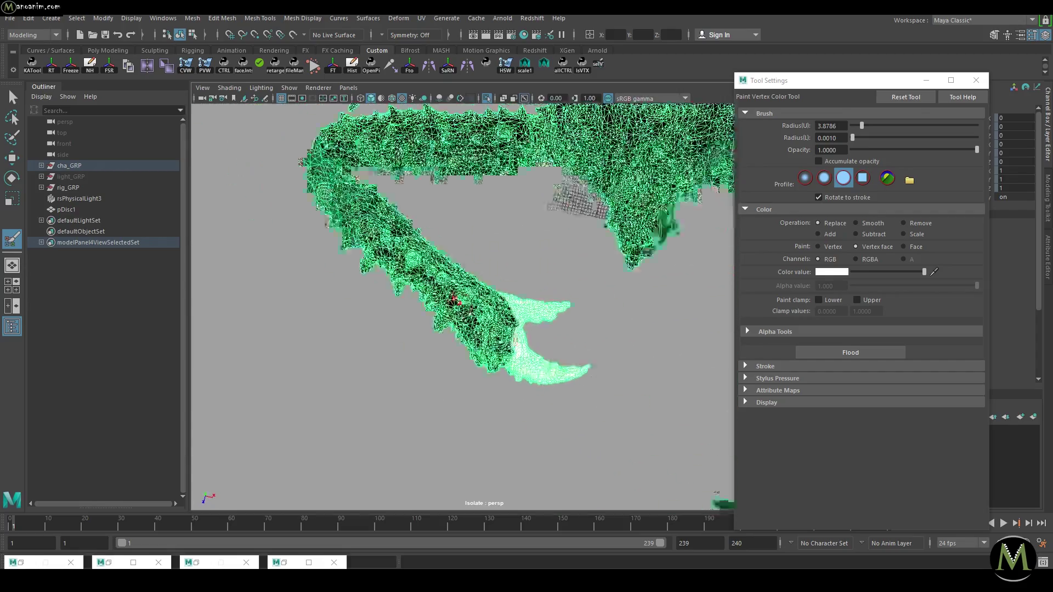
alt+right_drag(470, 311, 573, 355)
alt+drag(574, 355, 587, 334)
drag(873, 273, 848, 272)
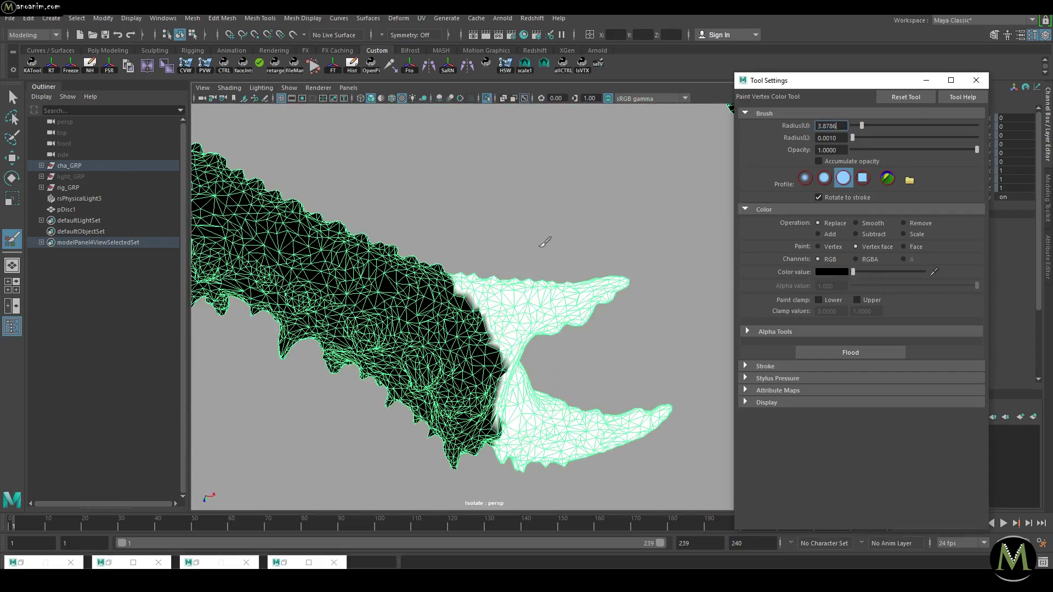
mouse_move(540, 243)
alt+mouse_down()
mouse_move(487, 257)
mouse_move(458, 245)
mouse_move(488, 258)
mouse_move(499, 242)
alt+mouse_up()
mouse_move(500, 242)
alt+mouse_down()
mouse_move(488, 236)
mouse_move(486, 254)
alt+mouse_up()
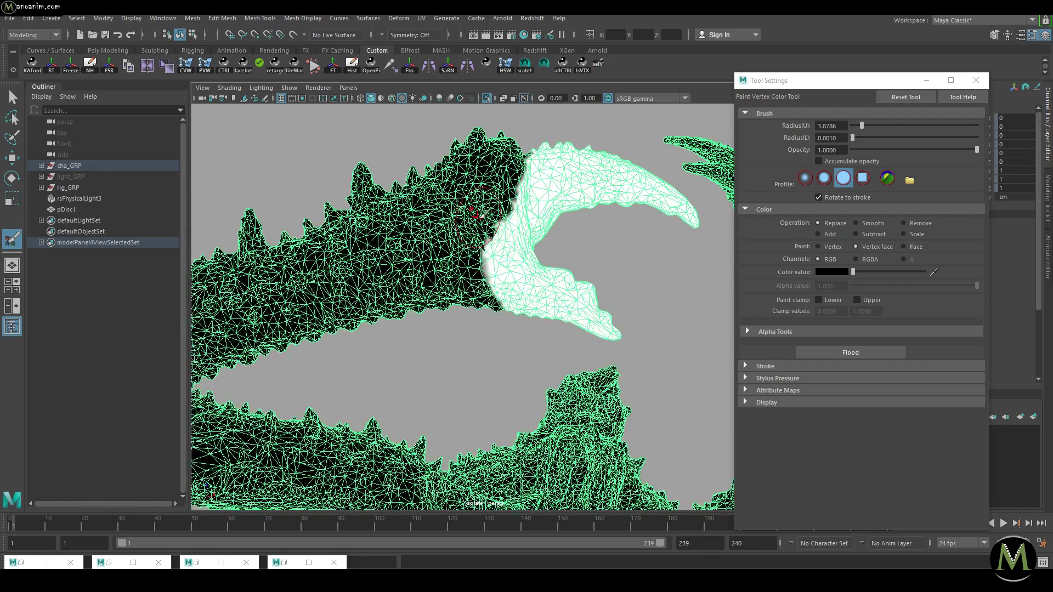
Undo the last black strokes and repaint the arm black up to the base of the right claw
key(ctrl+z)
key(ctrl+z)
key(ctrl+z)
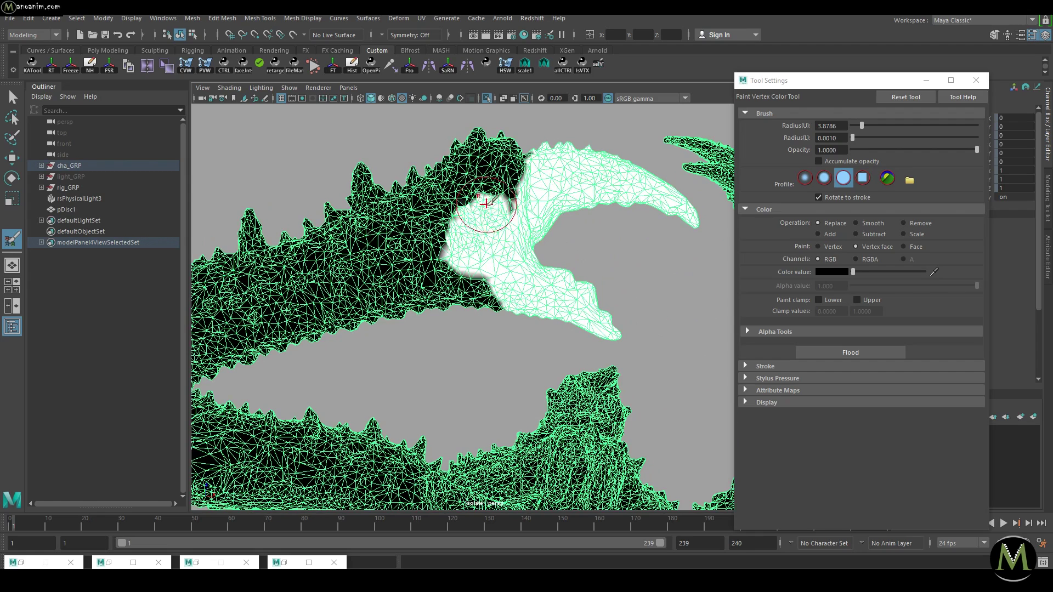
mouse_move(487, 182)
mouse_down()
mouse_move(463, 275)
mouse_move(506, 230)
mouse_move(483, 267)
mouse_move(487, 293)
mouse_up()
scroll(548, 279, down, 5)
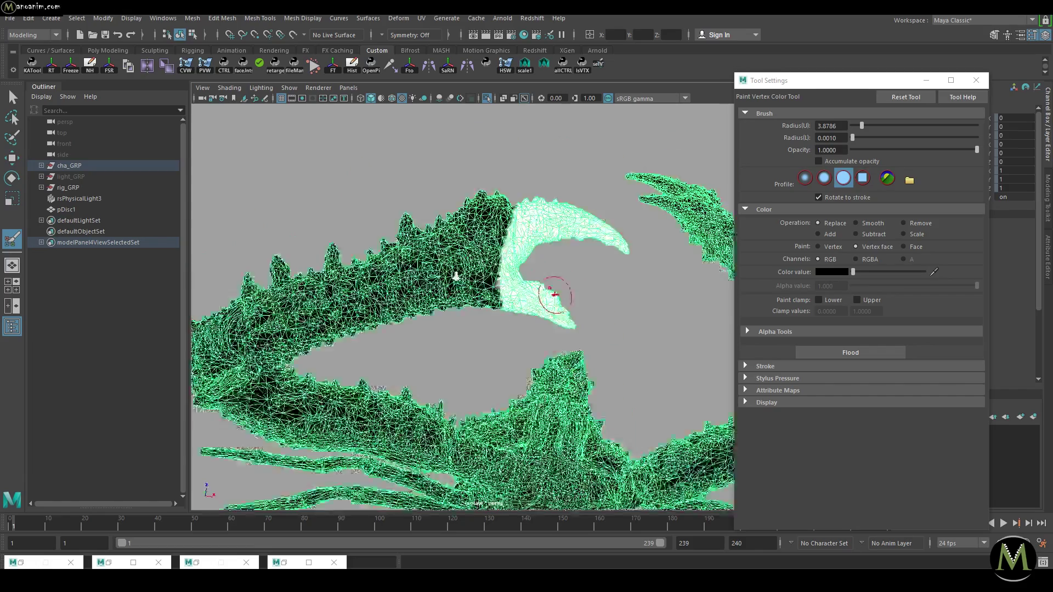
Paint the near side of both fingers of the left claw white, starting at the lower finger's tip
mouse_move(458, 278)
alt+mouse_down()
mouse_move(481, 299)
mouse_move(549, 163)
mouse_move(541, 167)
alt+mouse_up()
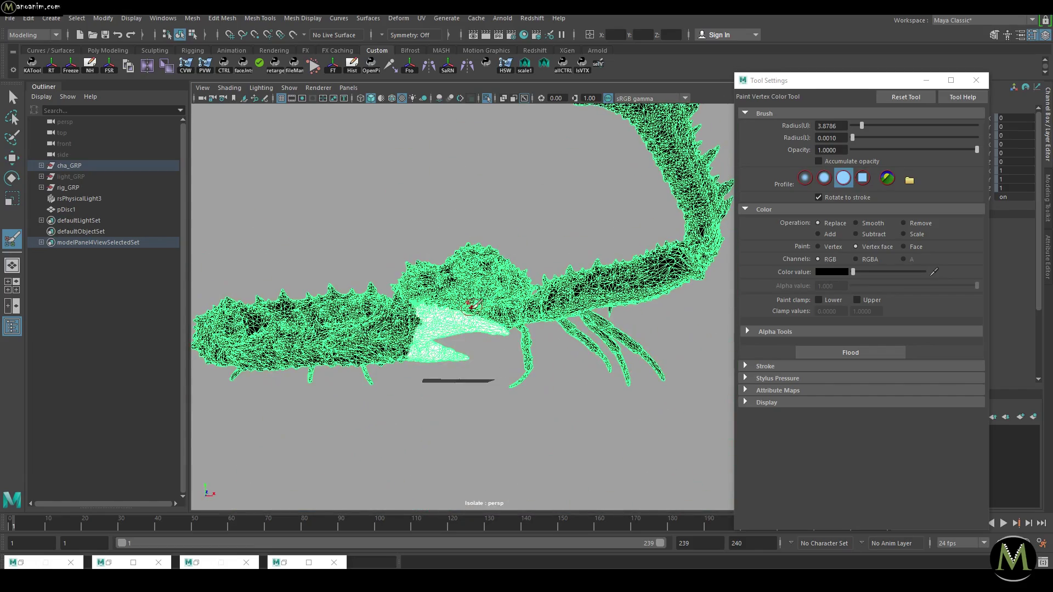
drag(431, 322, 440, 322)
scroll(540, 230, down, 2)
alt+drag(522, 223, 545, 327)
scroll(557, 346, up, 5)
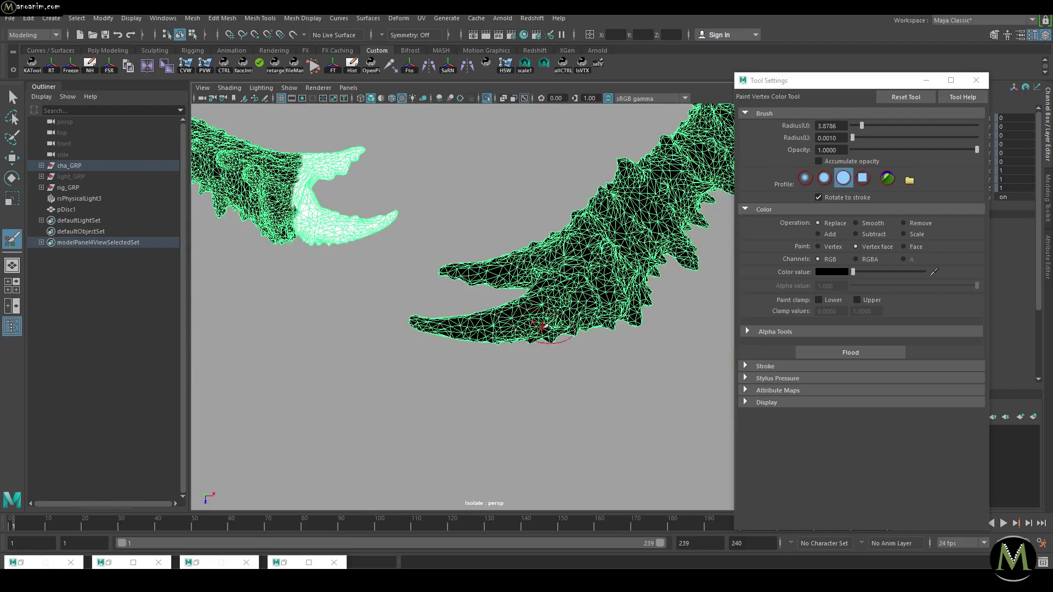
ctrl+drag(439, 328, 486, 328)
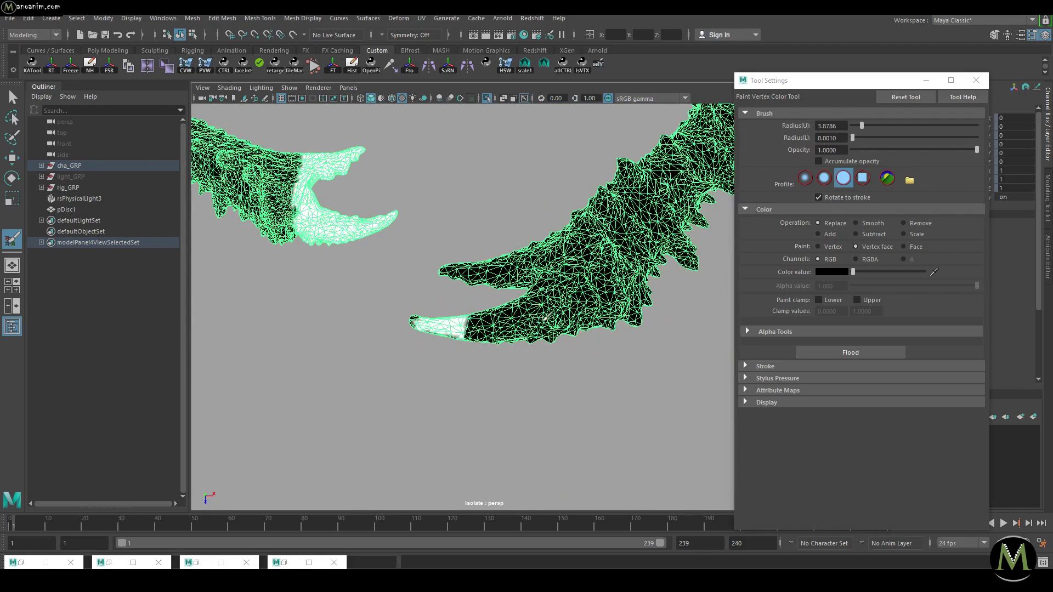
mouse_move(546, 316)
mouse_down()
mouse_move(558, 301)
mouse_move(550, 285)
mouse_move(511, 264)
mouse_move(458, 270)
mouse_move(517, 268)
mouse_up()
drag(422, 326, 425, 321)
Paint the black far side of the left claw's large finger white from its base to the tip
mouse_move(516, 301)
alt+mouse_down()
mouse_move(511, 314)
mouse_move(486, 192)
alt+mouse_up()
alt+middle_drag(486, 193, 480, 280)
alt+drag(480, 280, 483, 220)
alt+middle_drag(483, 219, 467, 301)
alt+right_drag(466, 302, 487, 307)
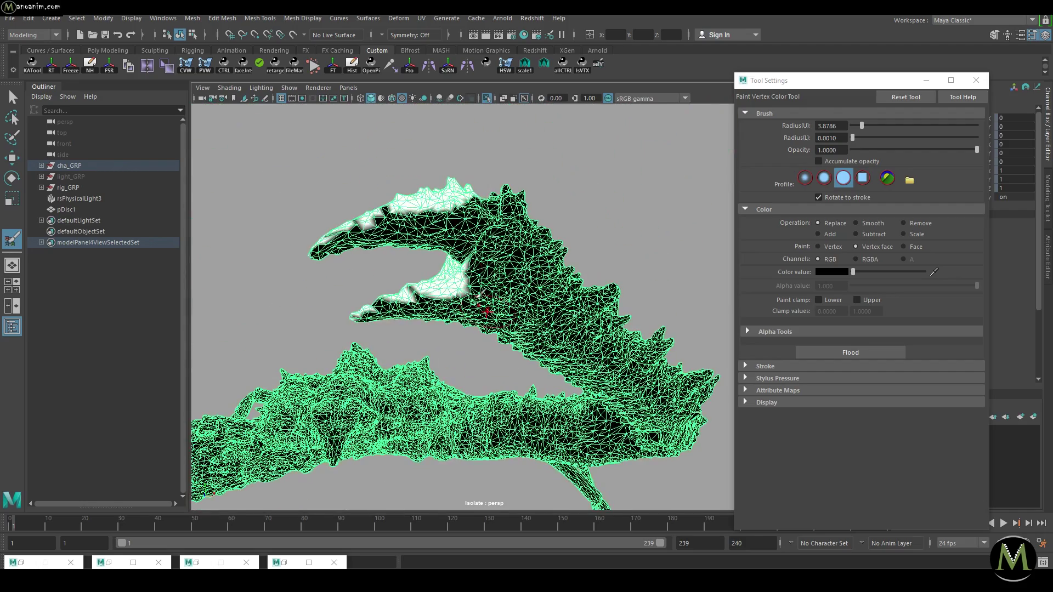
mouse_move(425, 206)
mouse_down()
mouse_move(472, 216)
mouse_move(493, 193)
mouse_move(510, 211)
mouse_move(437, 236)
mouse_move(426, 208)
mouse_up()
mouse_move(427, 206)
mouse_down()
mouse_move(404, 179)
mouse_move(349, 176)
mouse_move(299, 204)
mouse_up()
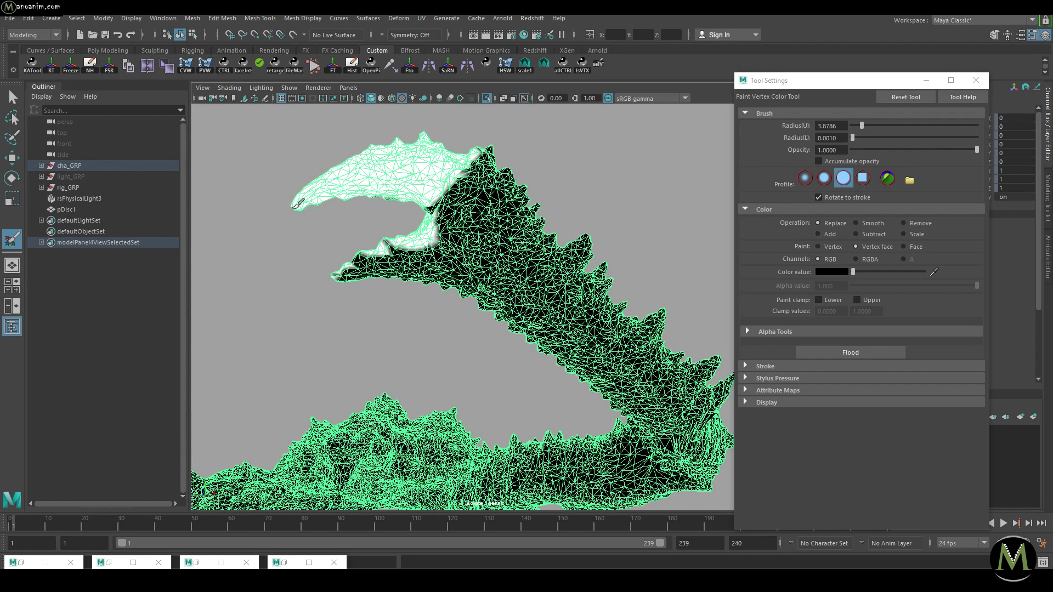
Paint the left claw's smaller finger white and fill the black patch on its large finger
mouse_move(352, 278)
mouse_down()
mouse_move(409, 257)
mouse_move(546, 272)
mouse_move(489, 313)
mouse_move(546, 330)
mouse_move(540, 322)
mouse_up()
click(410, 258)
mouse_move(517, 286)
mouse_down()
mouse_move(508, 316)
mouse_move(557, 314)
mouse_move(505, 284)
mouse_up()
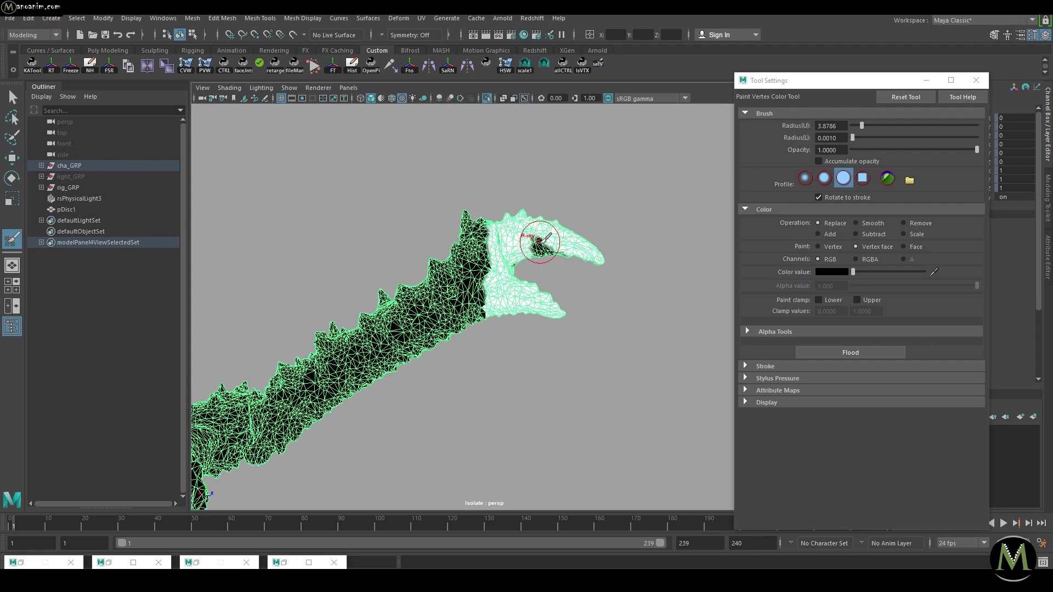
drag(541, 242, 560, 250)
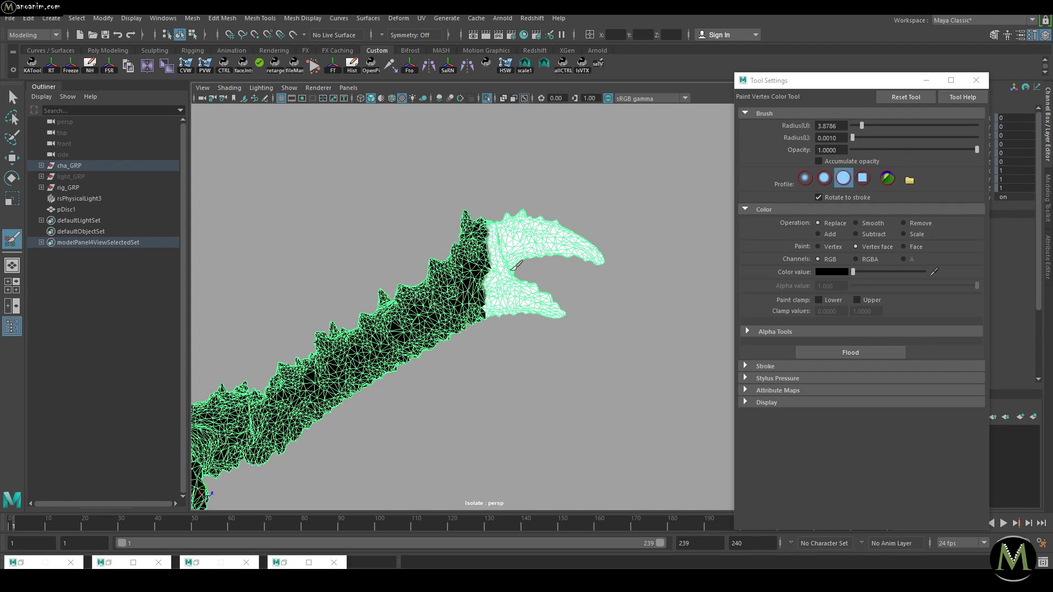
Clean up the boundary between the white left claw and the black arm from all sides
alt+drag(502, 231, 571, 245)
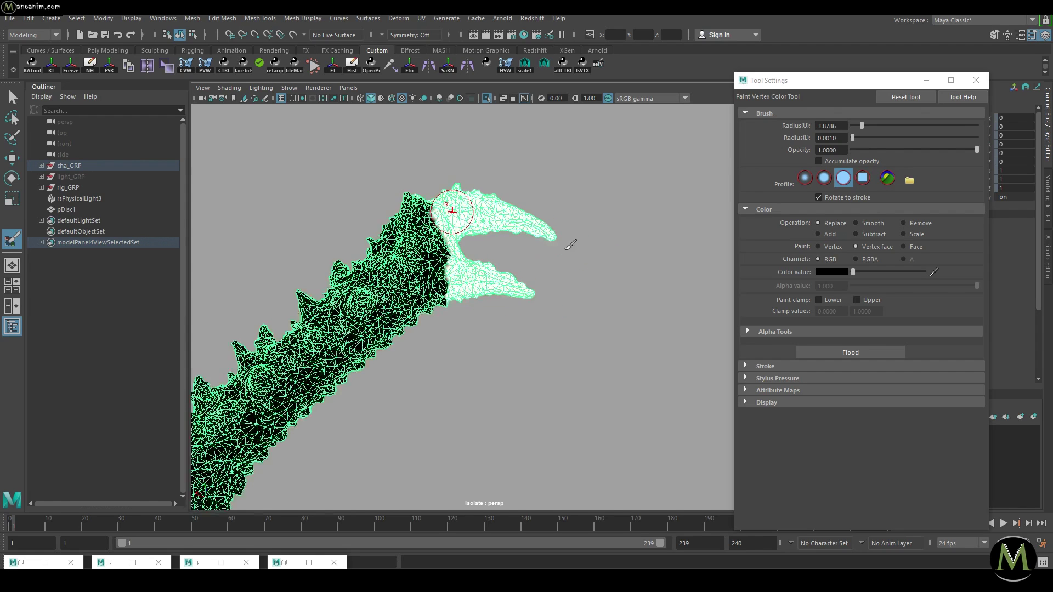
alt+right_drag(571, 246, 650, 359)
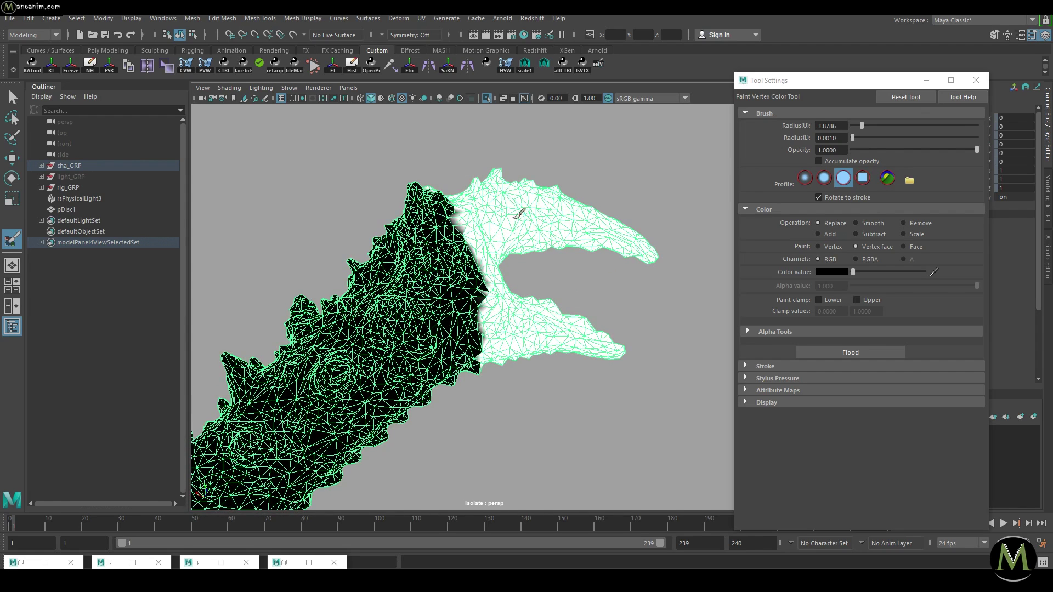
mouse_move(536, 184)
alt+mouse_down()
mouse_move(439, 230)
mouse_move(435, 212)
alt+mouse_up()
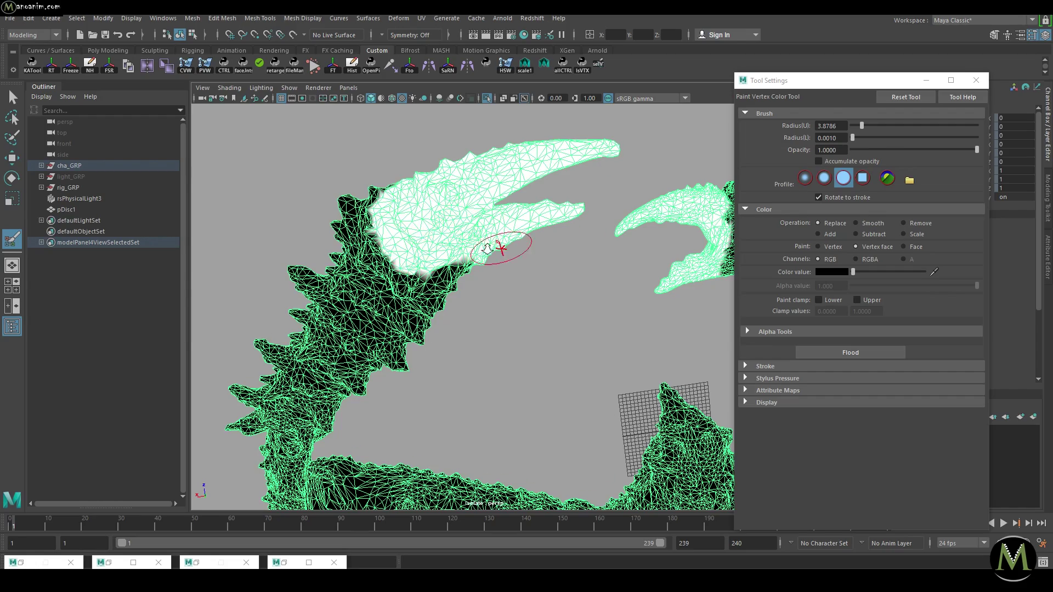
mouse_move(487, 248)
alt+mouse_down()
mouse_move(454, 229)
mouse_move(440, 254)
alt+mouse_up()
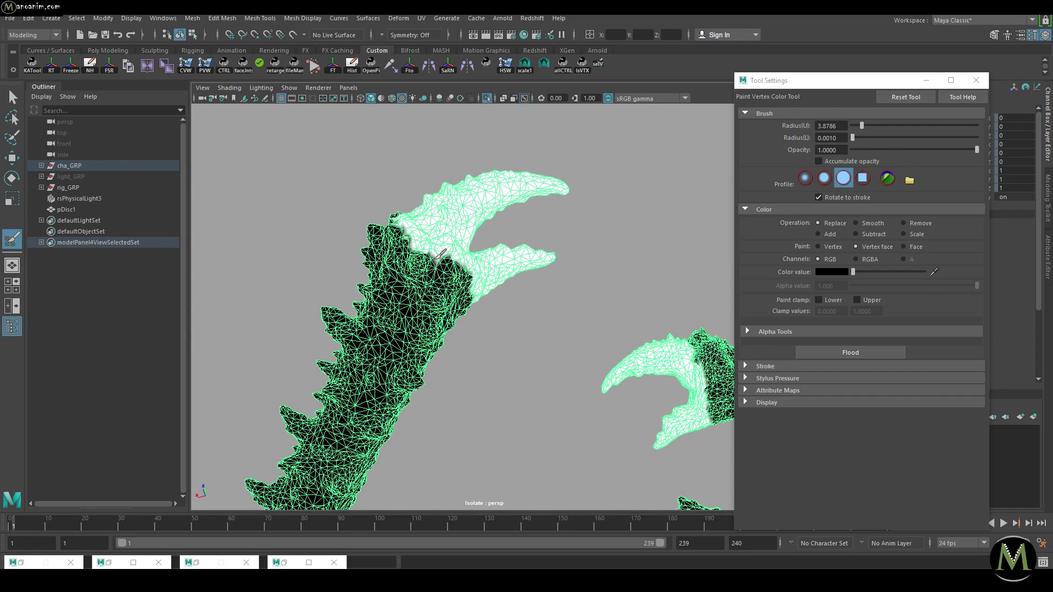
mouse_move(539, 285)
alt+mouse_down()
mouse_move(336, 268)
mouse_move(382, 303)
mouse_move(236, 286)
mouse_move(530, 285)
alt+mouse_up()
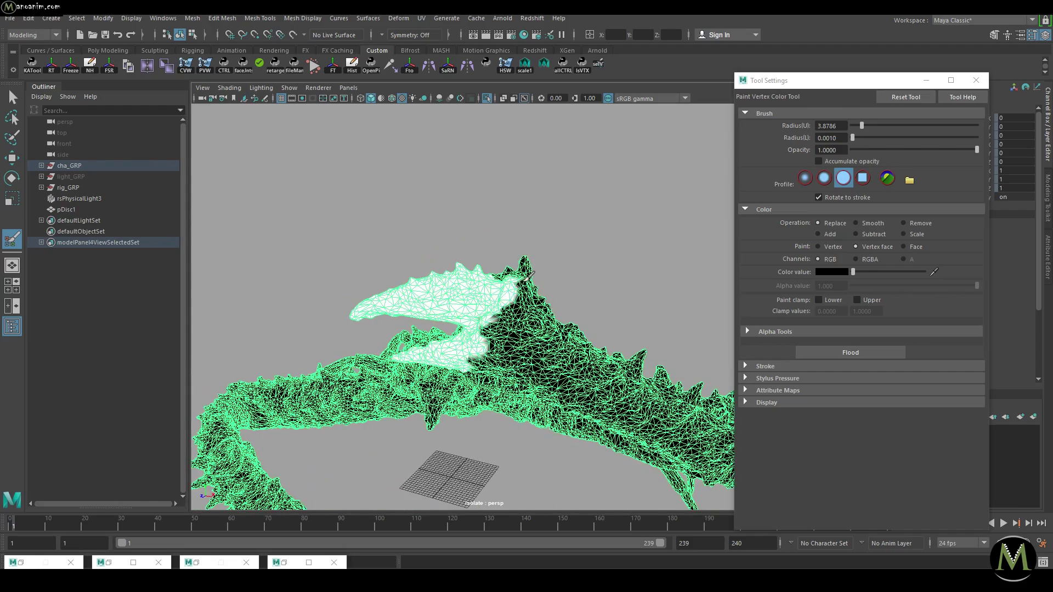
Undo the stray black strokes painted over the base of the left claw
alt+drag(489, 329, 480, 305)
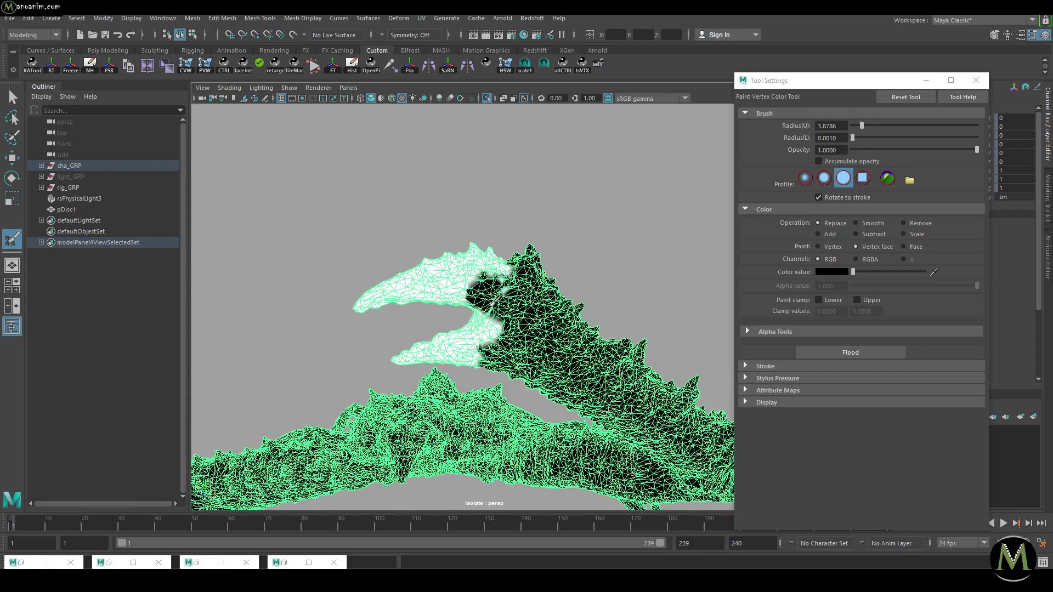
key(ctrl+z)
key(ctrl+z)
key(ctrl+z)
key(ctrl+z)
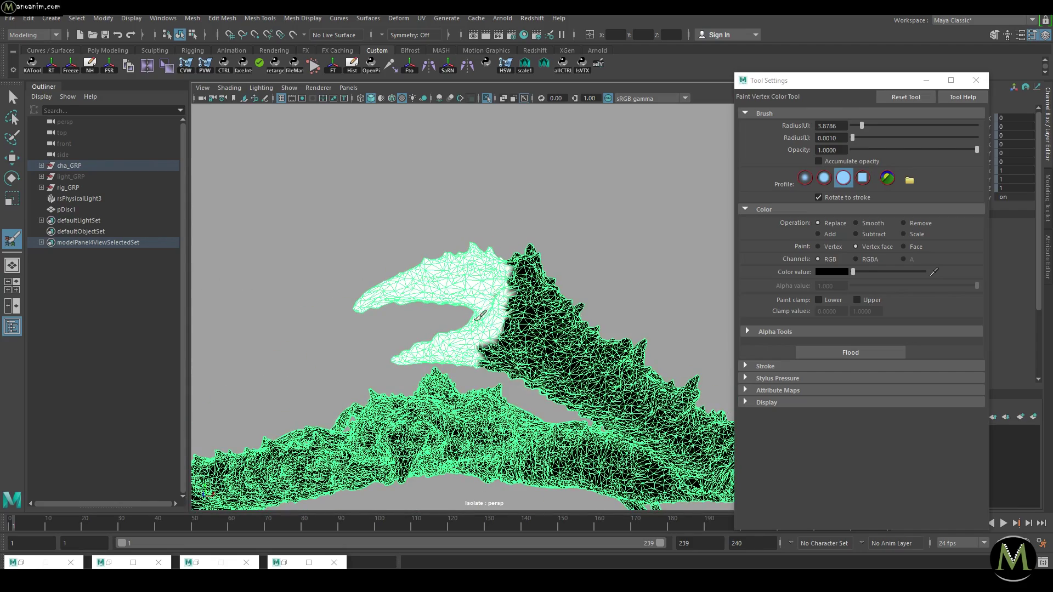
key(ctrl+z)
Leave vertex color painting for the Move tool and look over both painted claws on the whole crab
scroll(561, 332, down, 5)
alt+drag(559, 335, 534, 460)
key(w)
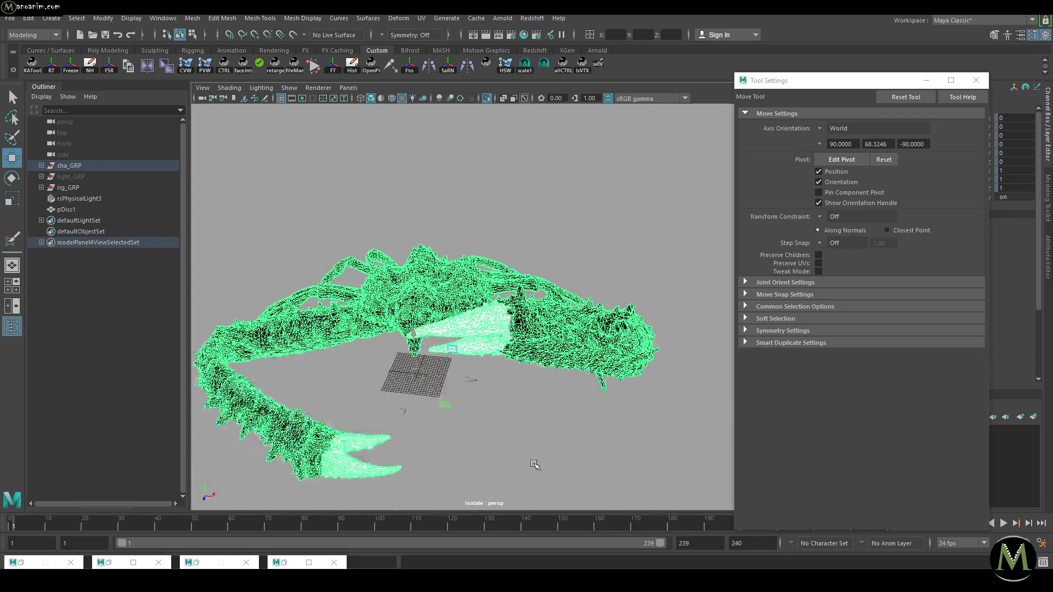
click(530, 454)
scroll(466, 390, down, 3)
alt+drag(465, 389, 532, 349)
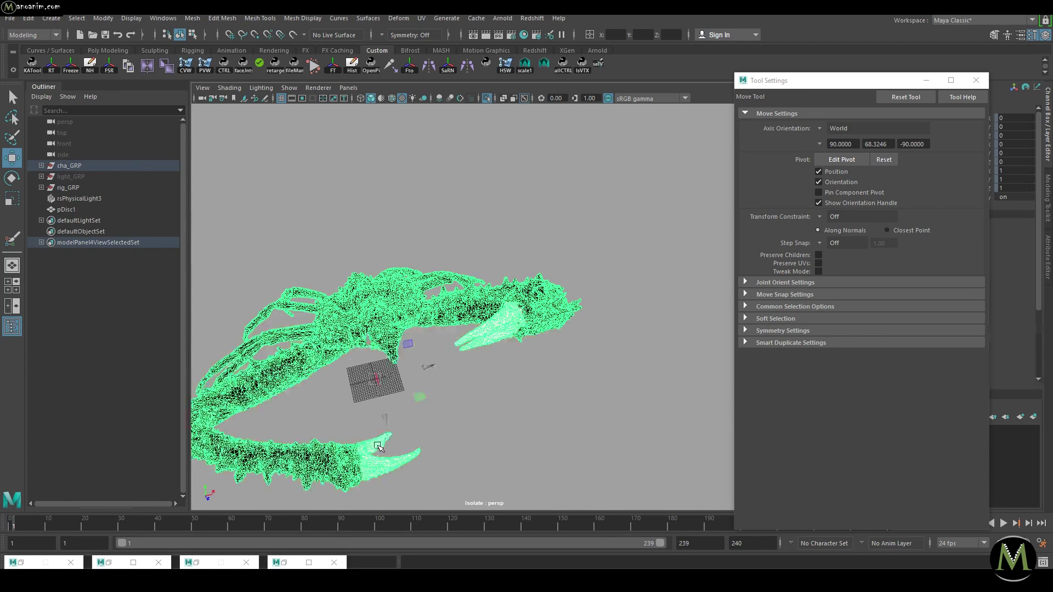
Assign a new RedshiftMaterial to the crab mesh
click(378, 449)
right_drag(384, 314, 378, 546)
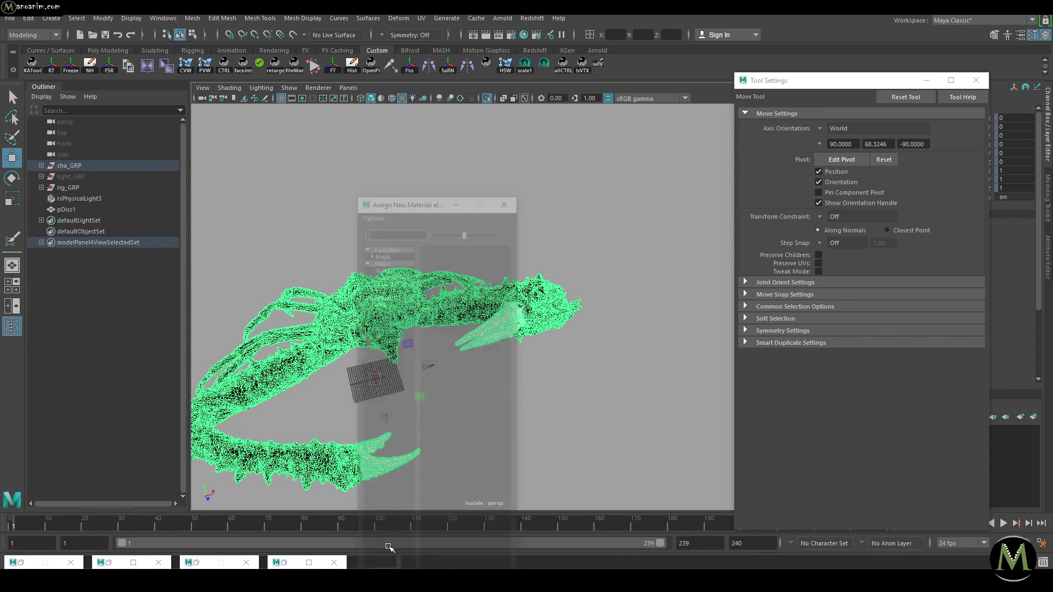
text(red)
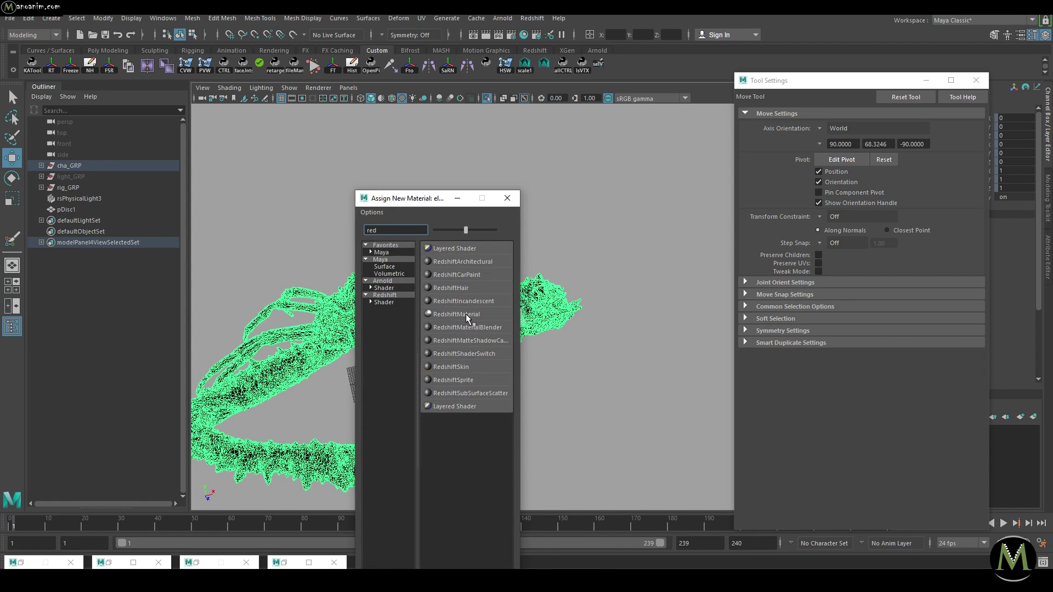
click(466, 314)
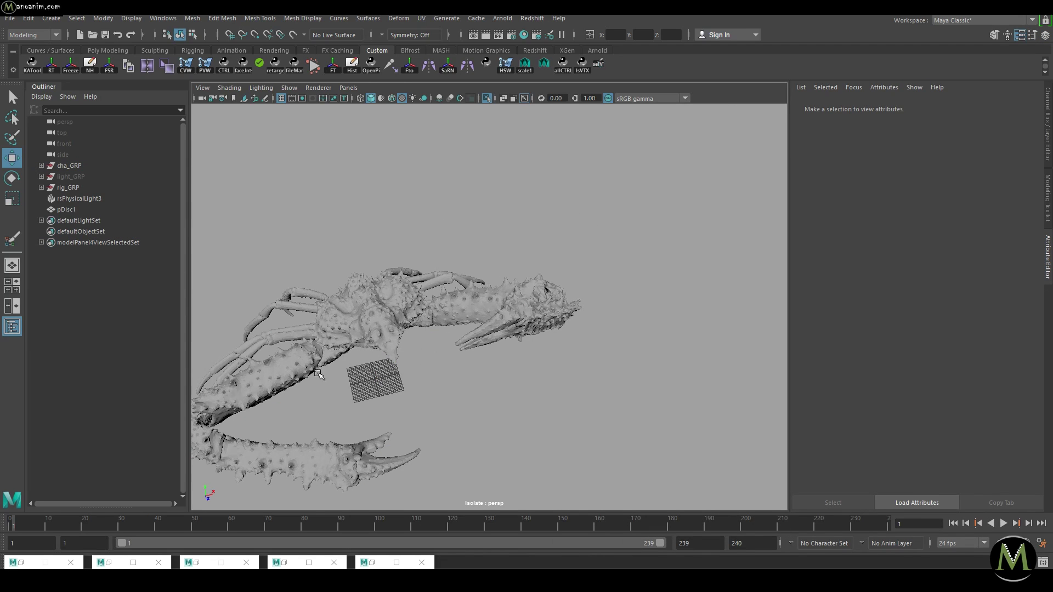
Select the crab mesh and open the Hypershade on the Untitled_6 graph to work on rsMaterial15
click(409, 318)
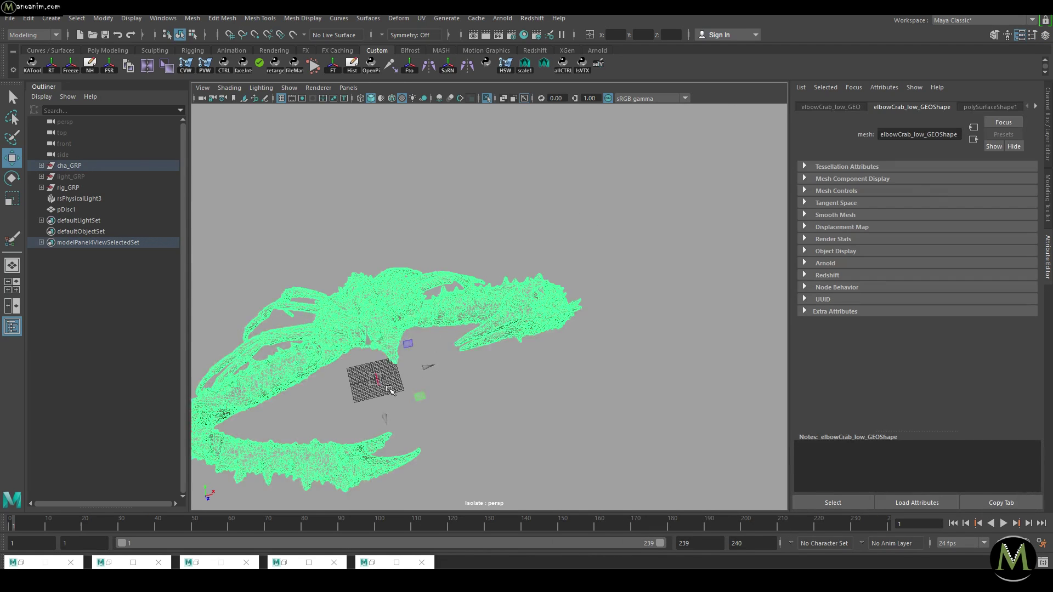
key(f)
click(686, 325)
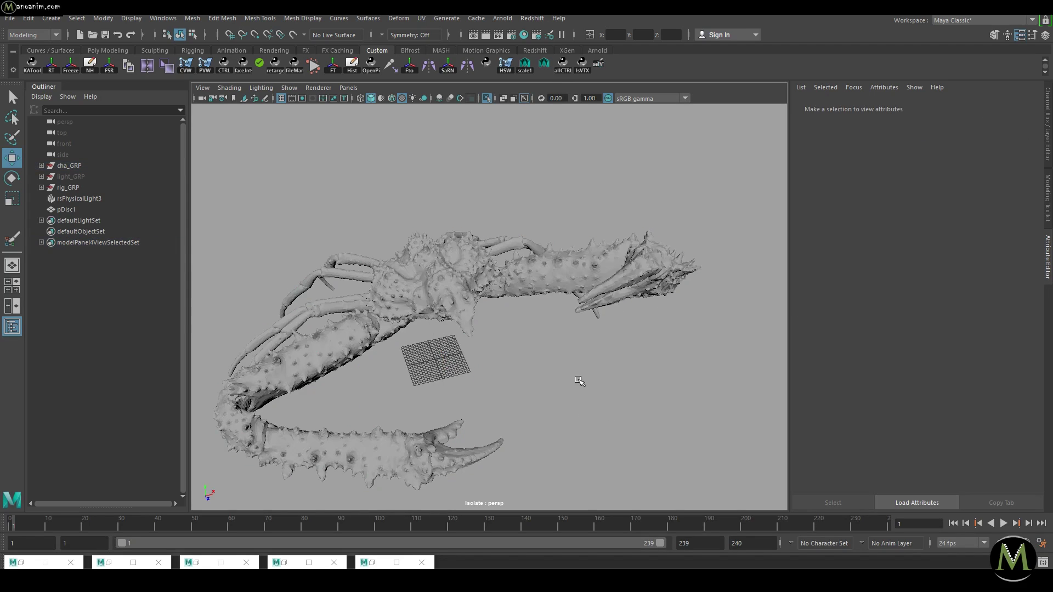
click(453, 274)
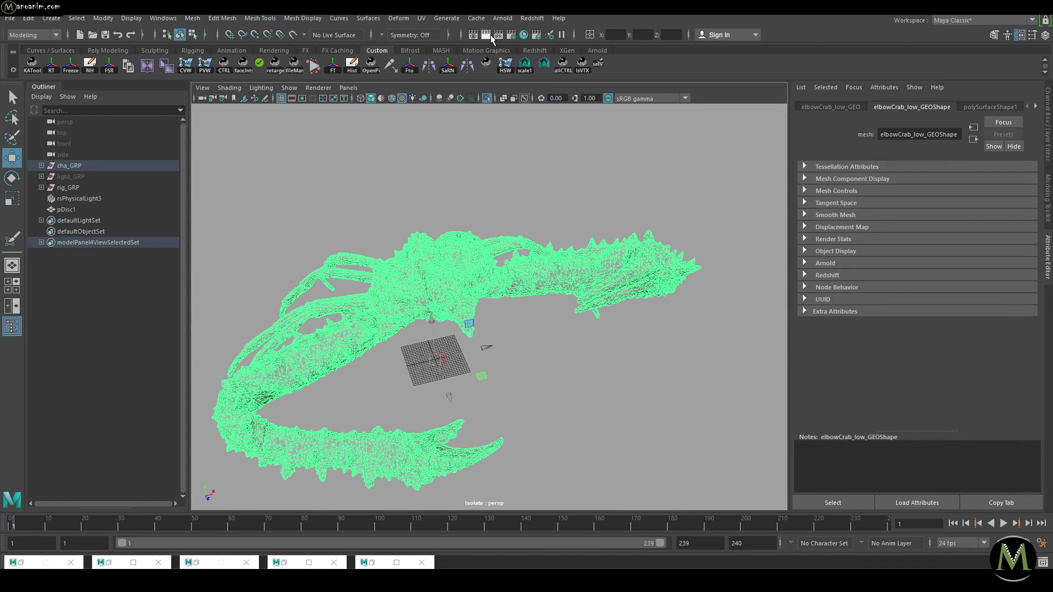
click(527, 35)
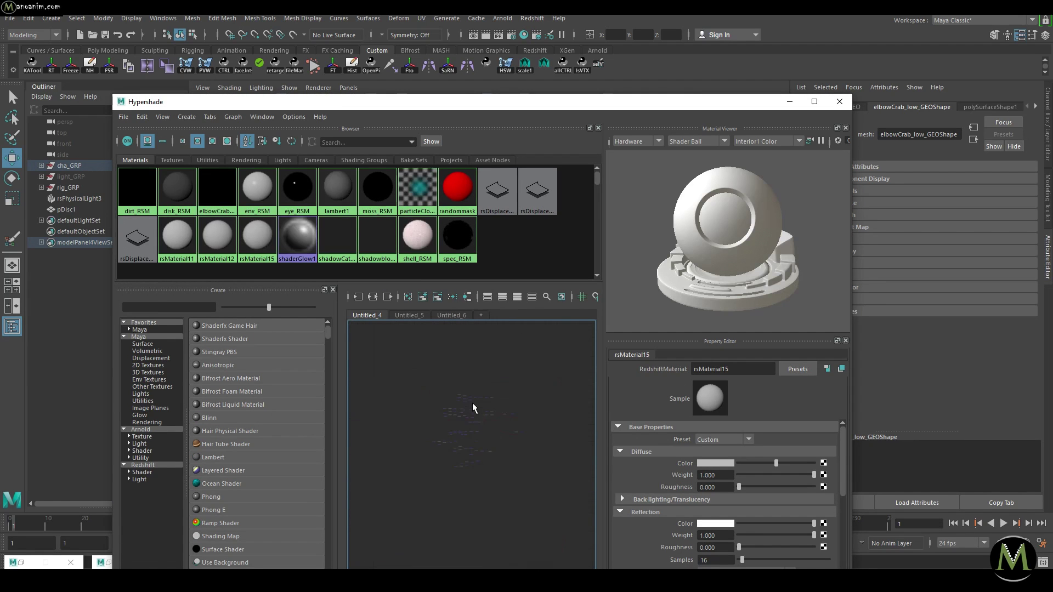
click(447, 315)
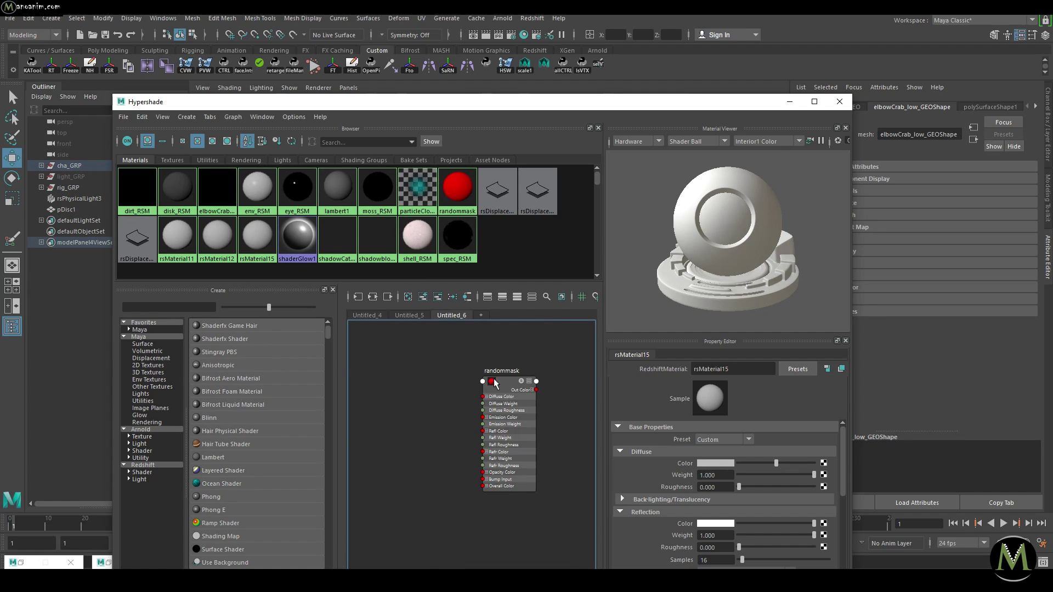
drag(459, 108, 462, 144)
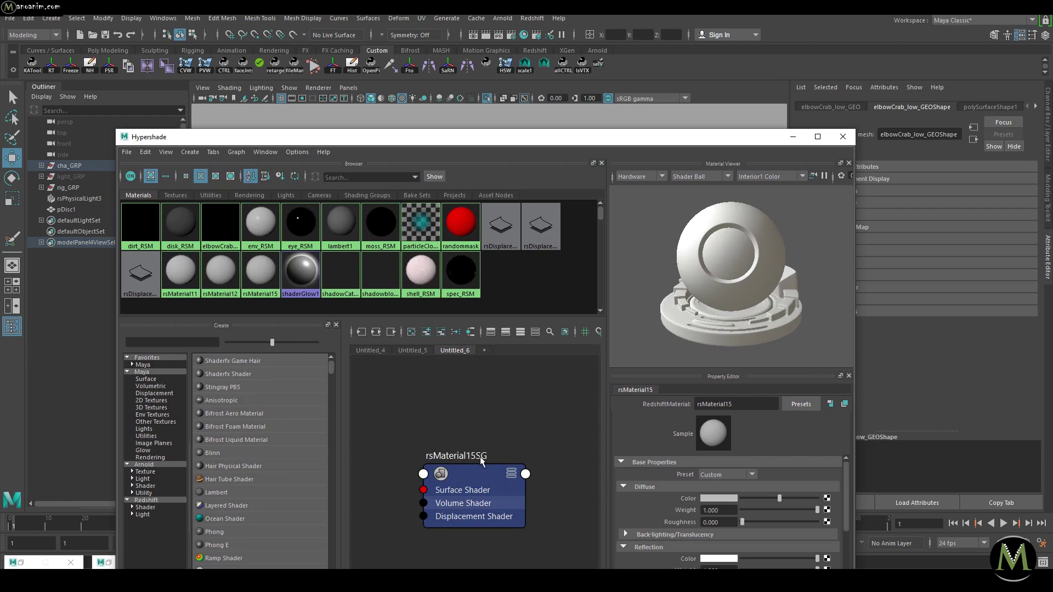
Graph the shading network of rsMaterial15 and rename the material mask_RSM
click(481, 461)
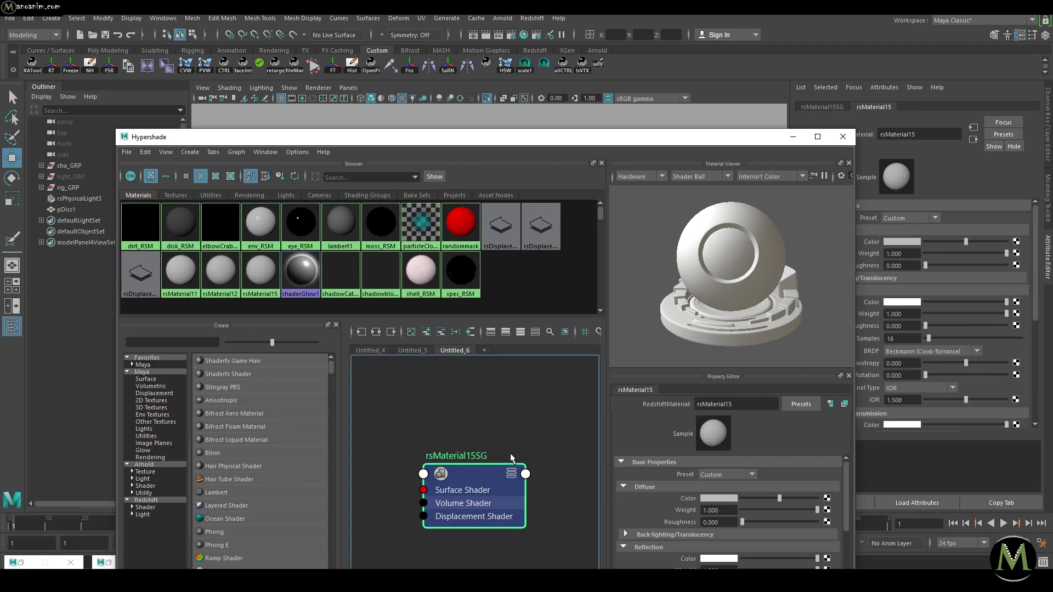
click(426, 332)
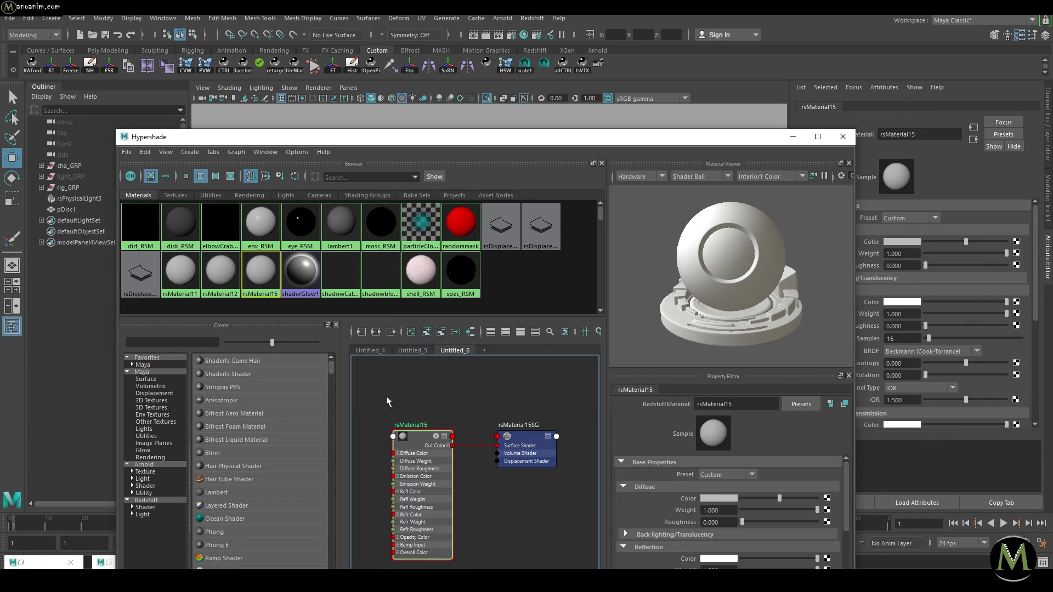
double_click(735, 404)
text(test)
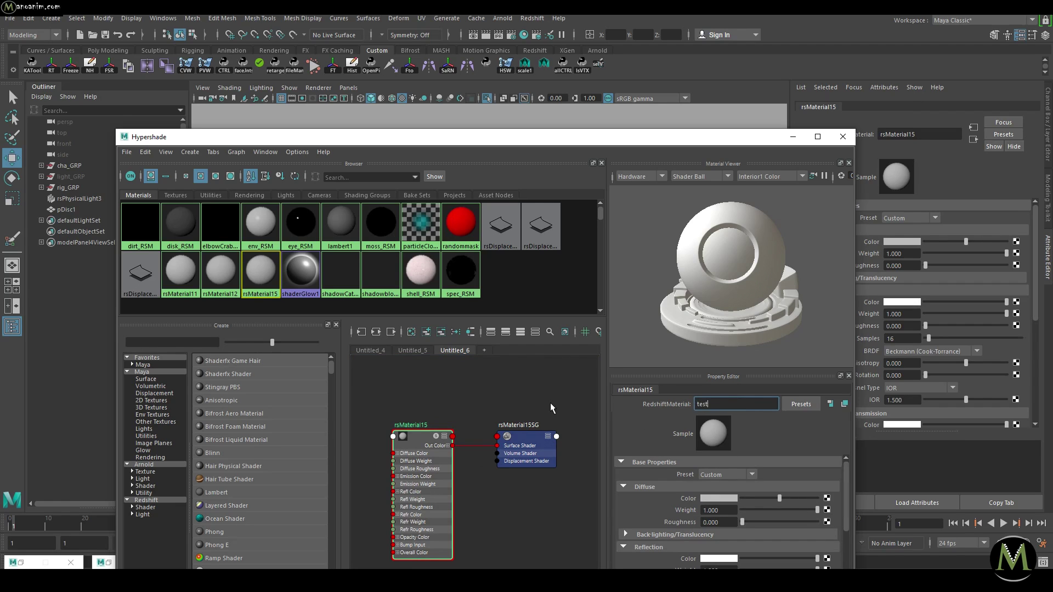
text(a)
key(ctrl+a)
text(mask_R)
click(551, 403)
alt+middle_drag(412, 430, 536, 430)
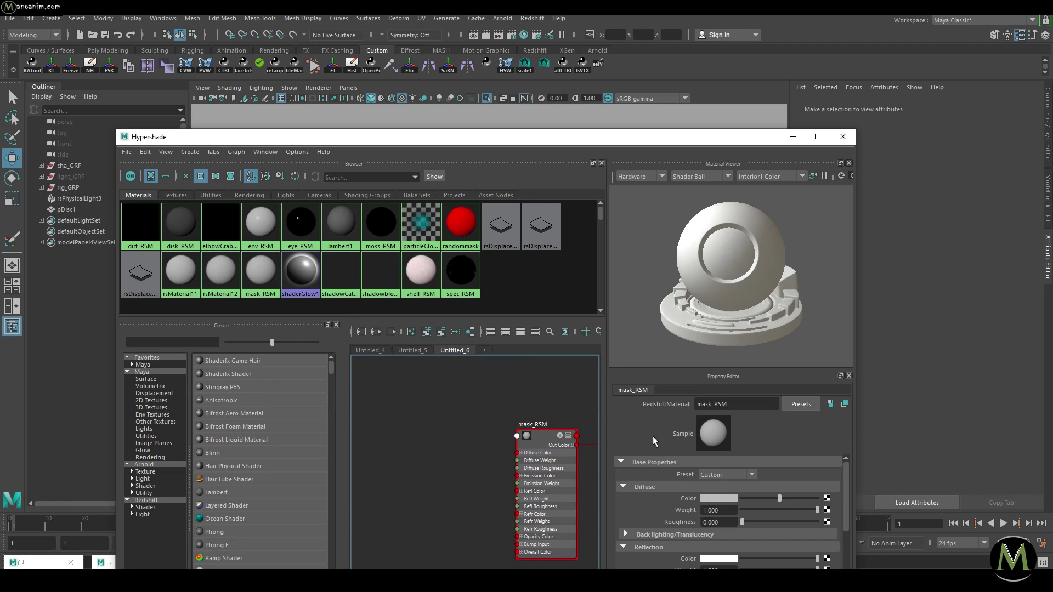
Set the diffuse color of mask_RSM to red
click(725, 498)
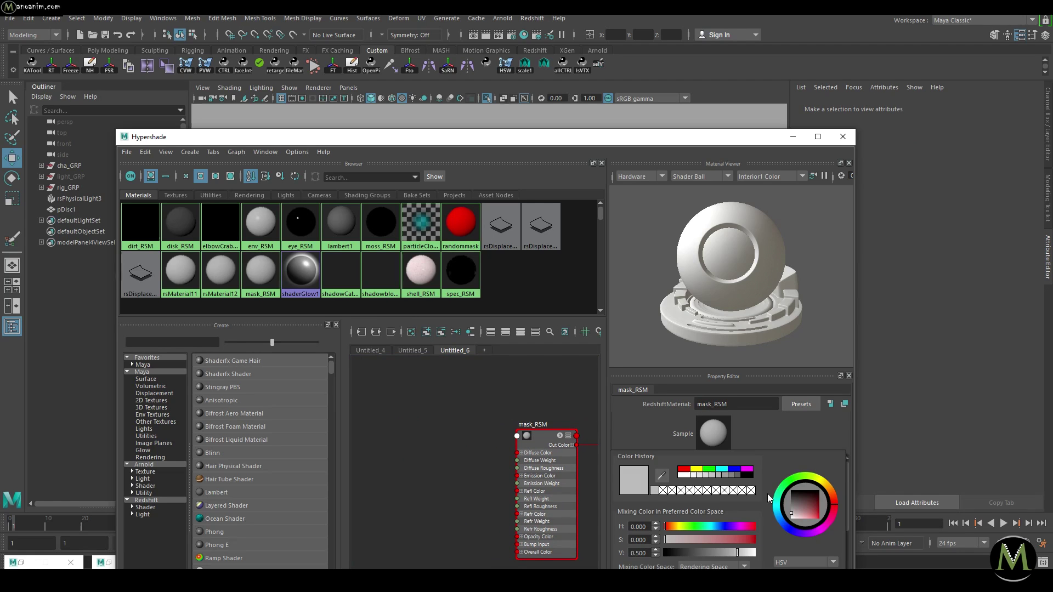
click(684, 469)
scroll(488, 426, down, 2)
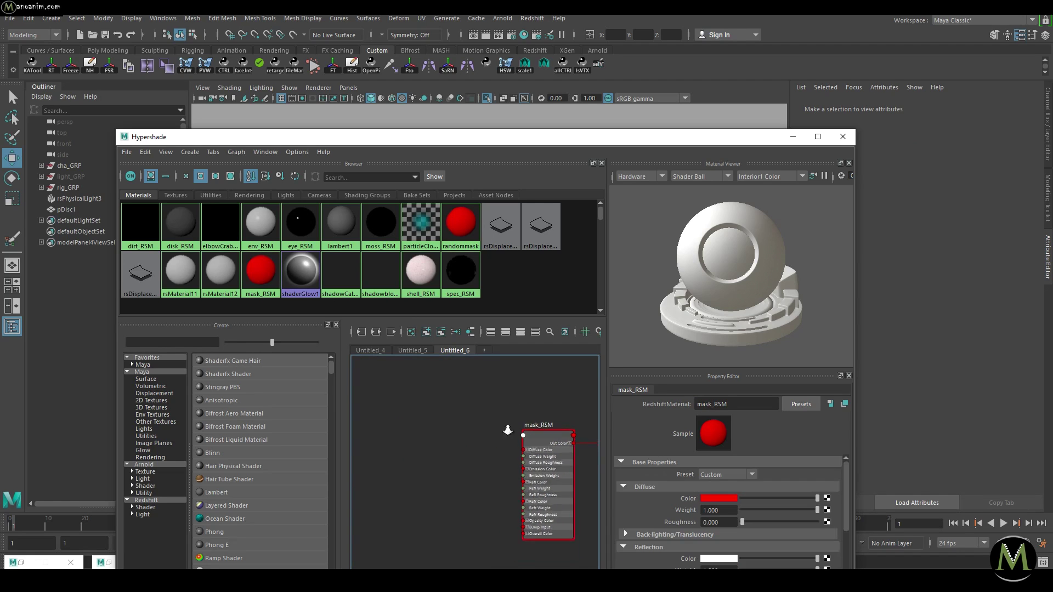
Add a RedshiftVertexColor node to the graph and place it well clear on the input side of mask_RSM
key(Tab)
text(vertex)
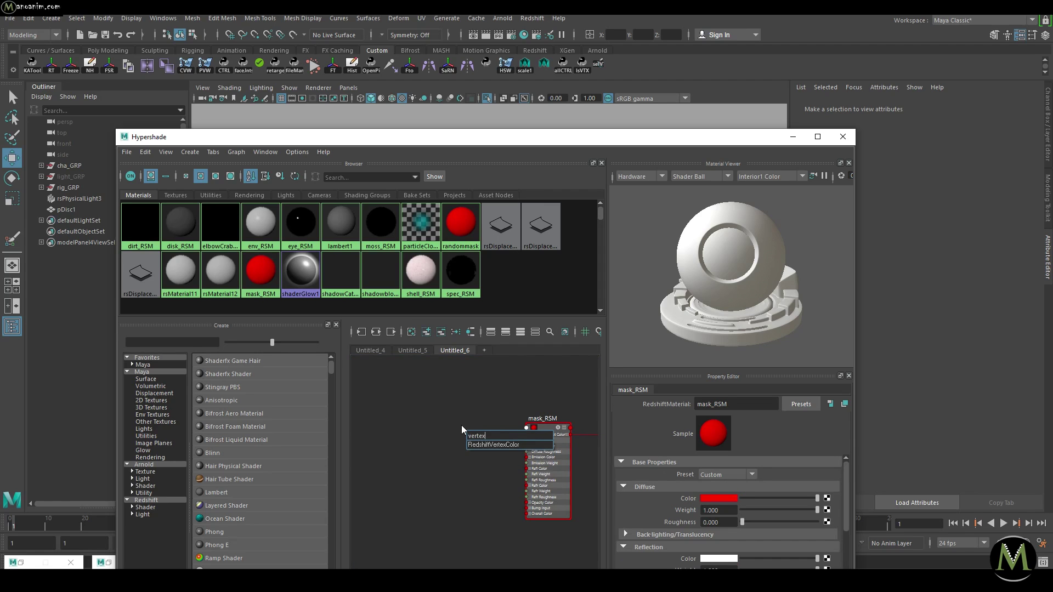
key(Down)
key(Return)
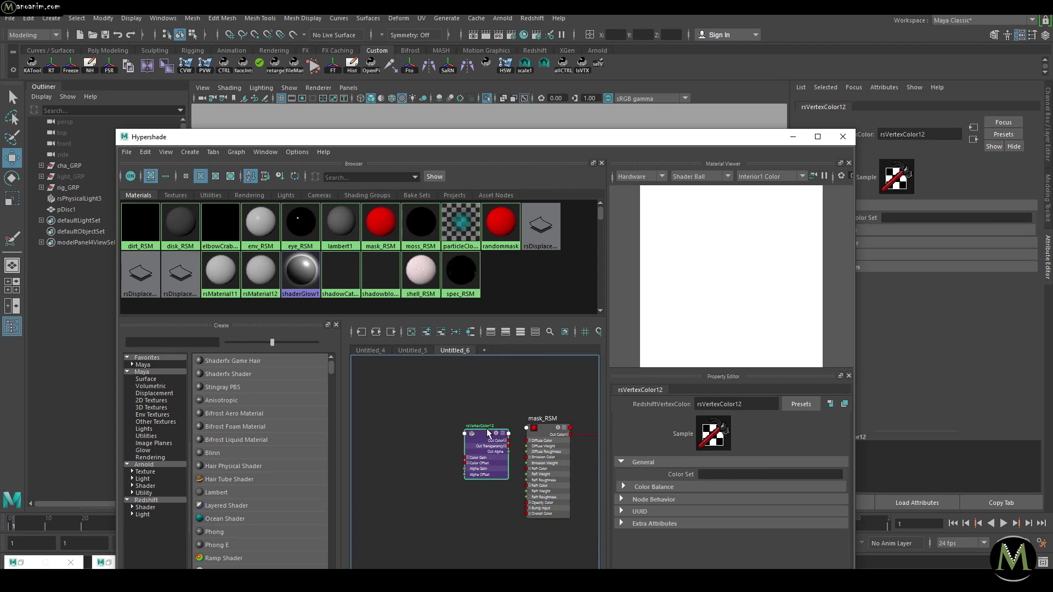
drag(478, 434, 397, 422)
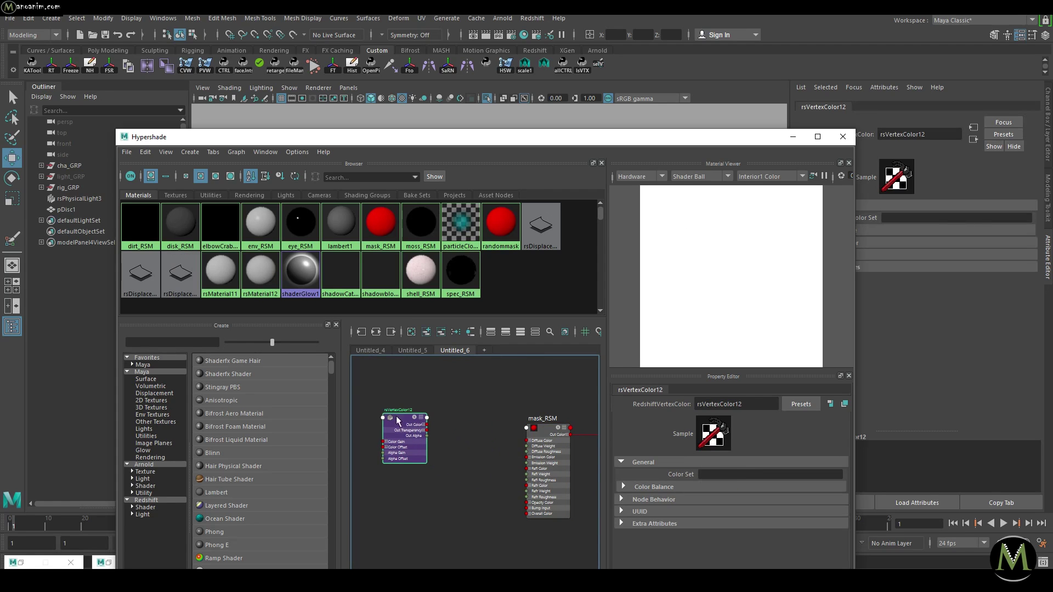
Set the Color Set of the vertex color node to claws
click(722, 475)
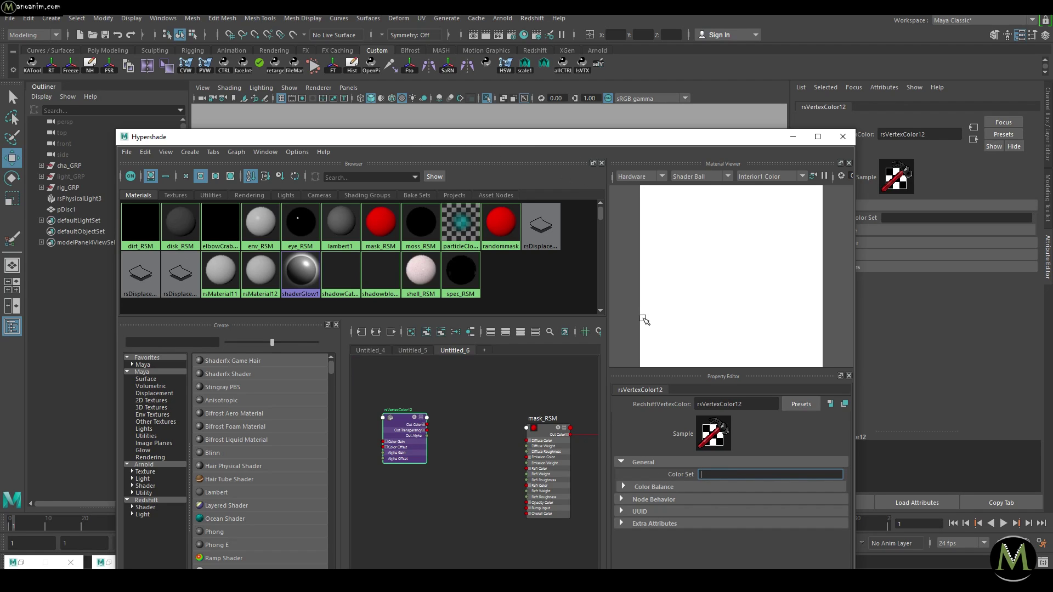
text(claws)
key(Return)
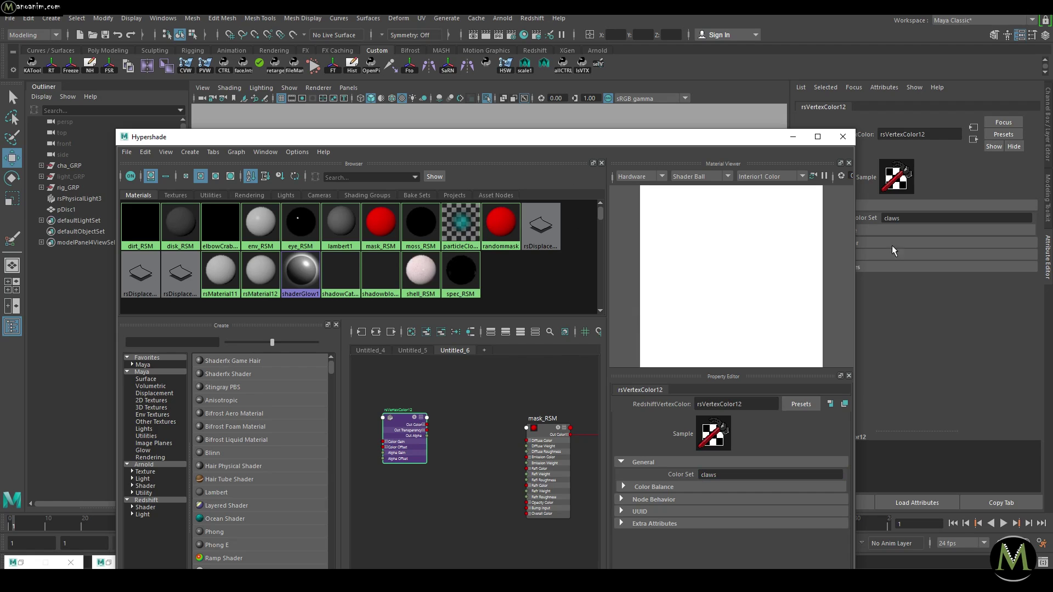
Check the color set names on the crab mesh against the Color Set entered in the vertex color node
drag(902, 217, 858, 218)
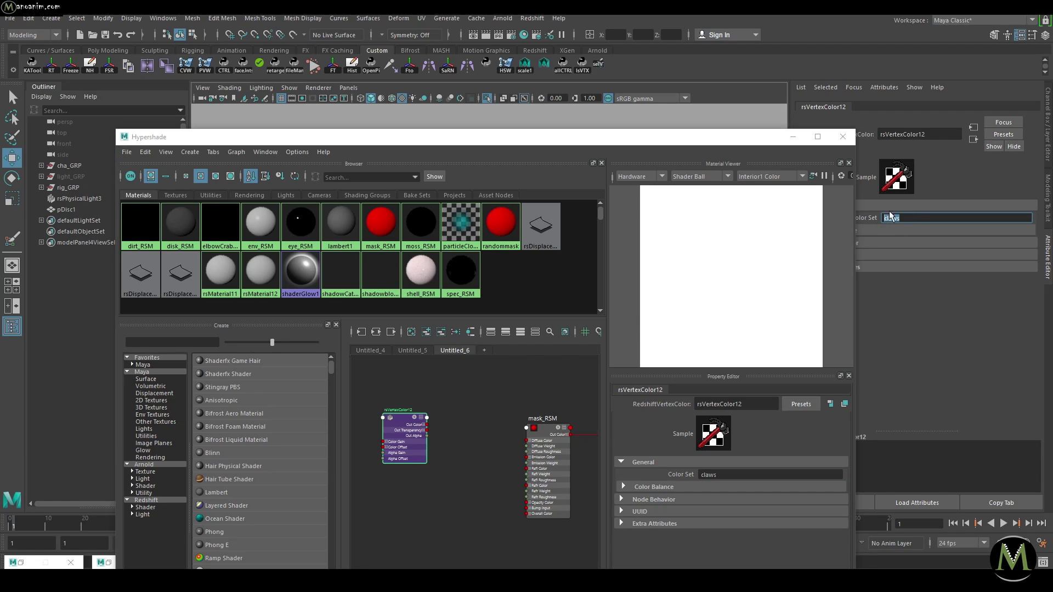
drag(686, 137, 713, 246)
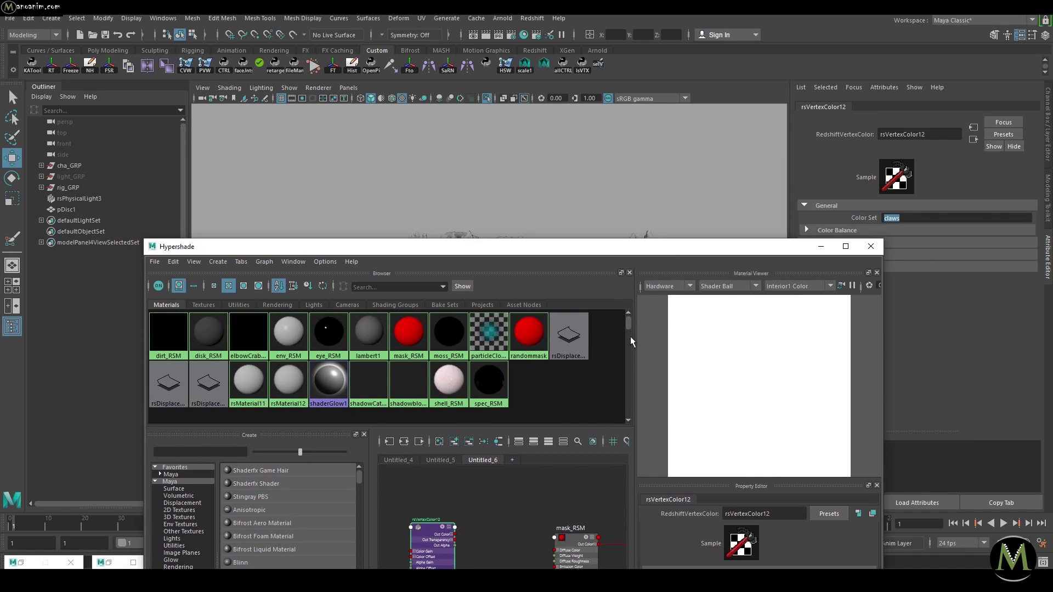
drag(571, 254, 573, 343)
click(431, 244)
right_click(431, 244)
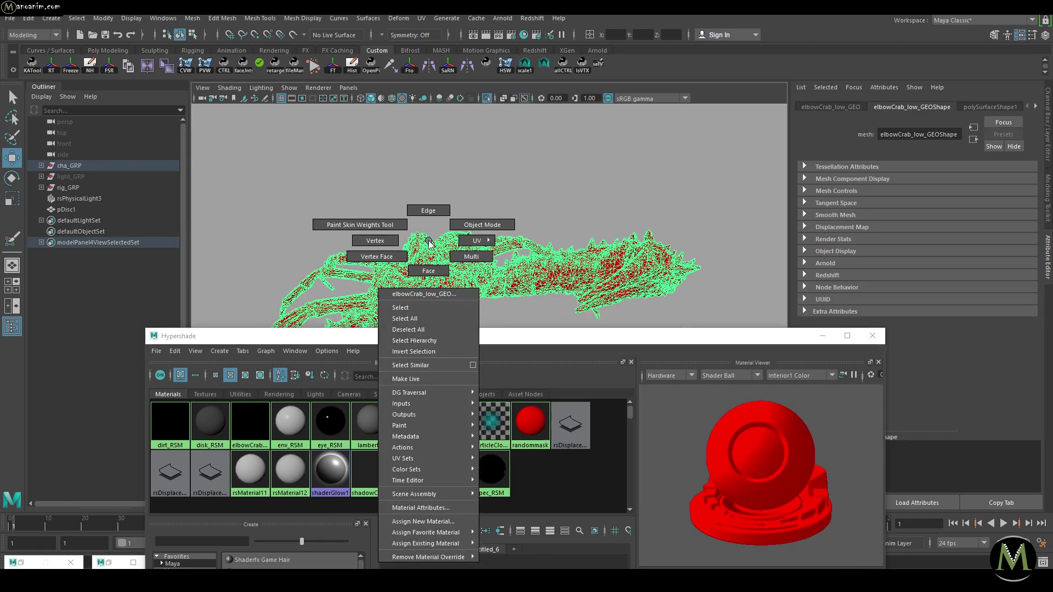
mouse_move(443, 544)
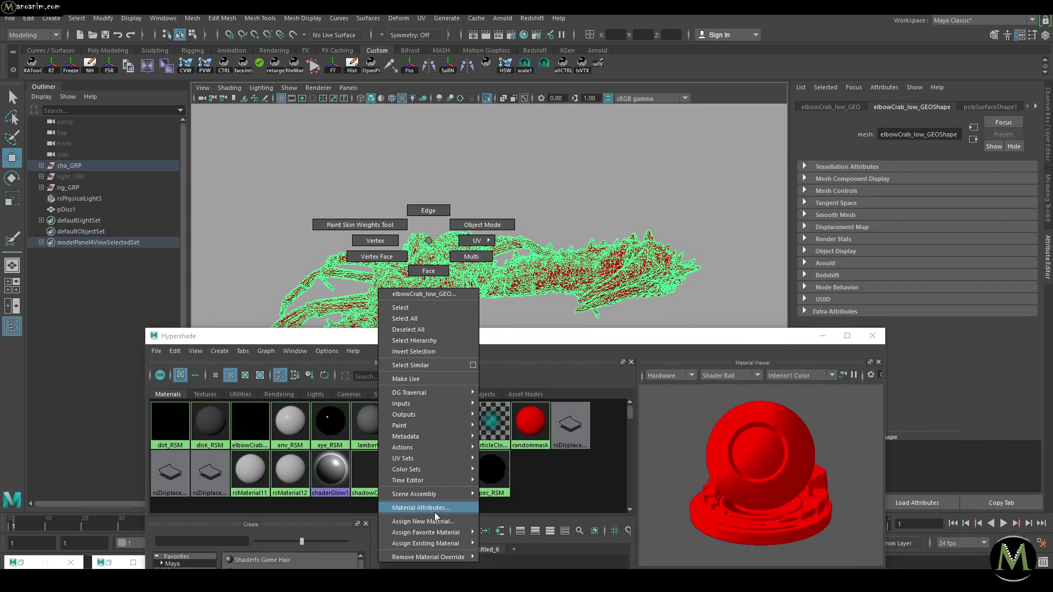
mouse_move(420, 471)
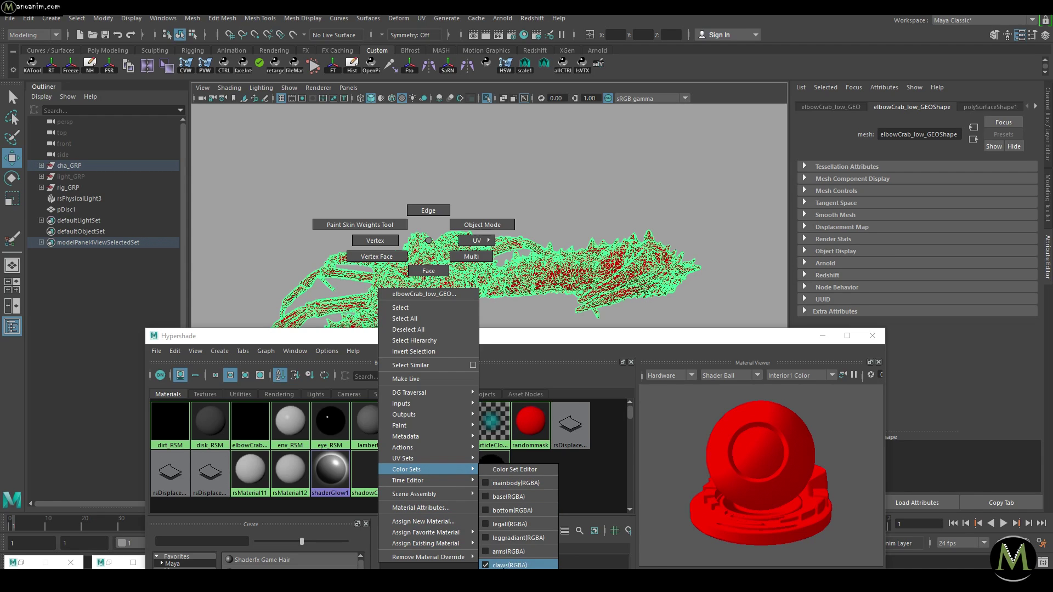
click(492, 337)
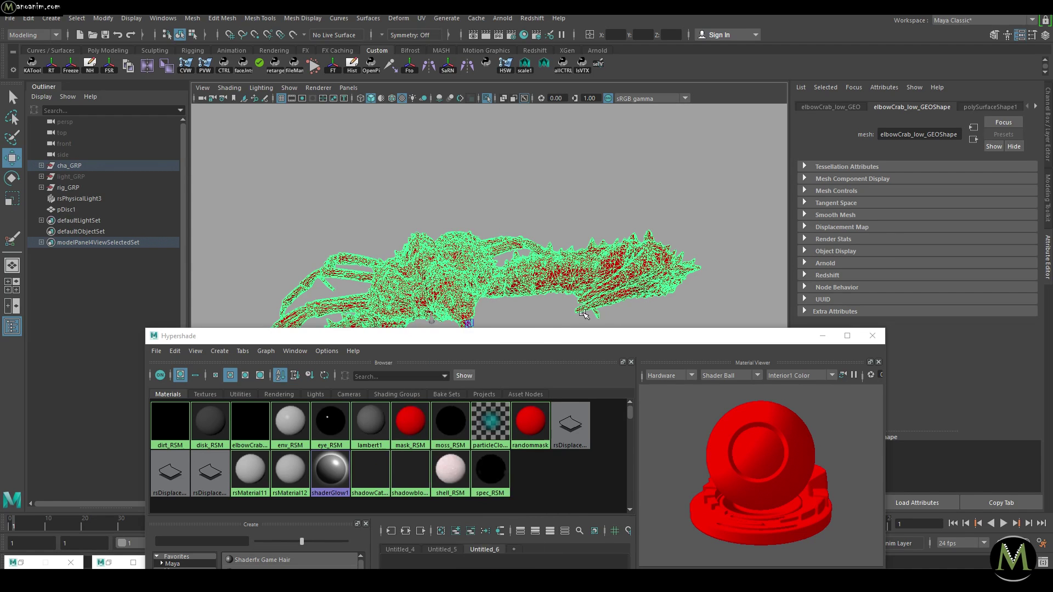
drag(540, 338, 437, 90)
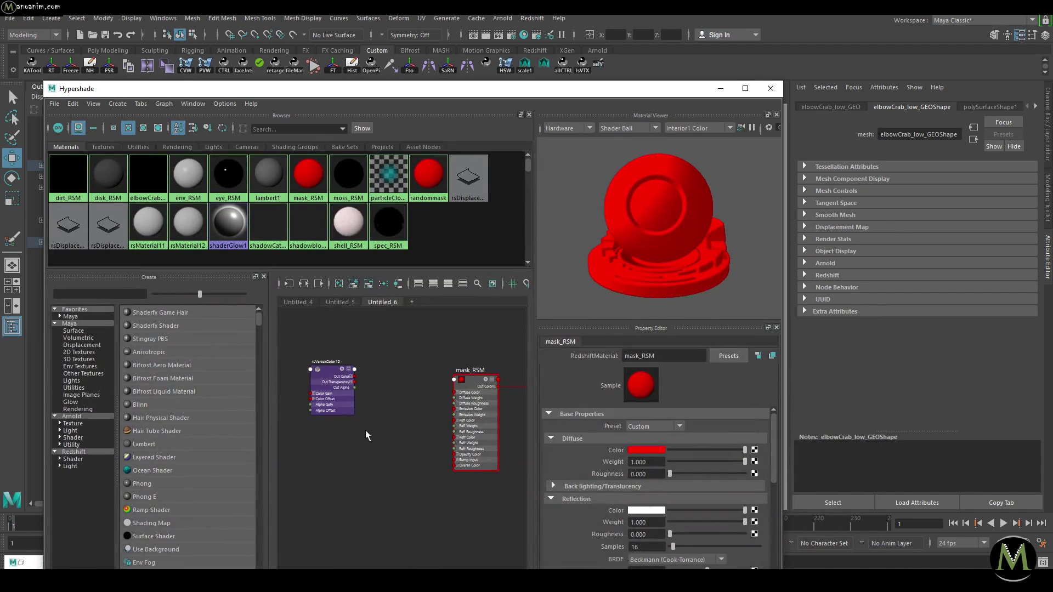
click(330, 373)
click(936, 217)
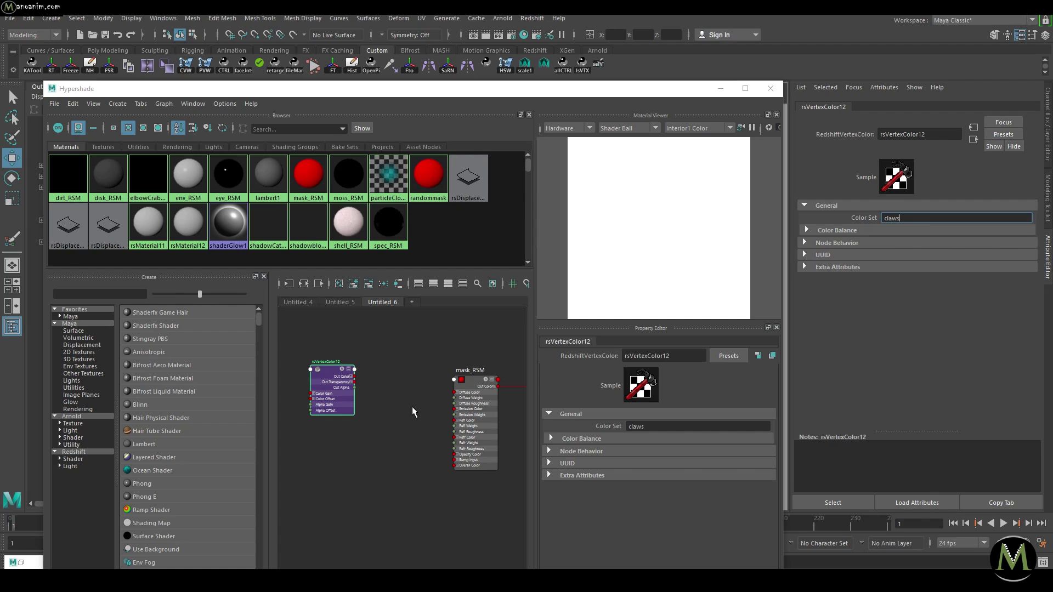
Add a RedshiftTriPlanar node and arrange it between the vertex color node and mask_RSM
click(384, 368)
key(Tab)
text(tr)
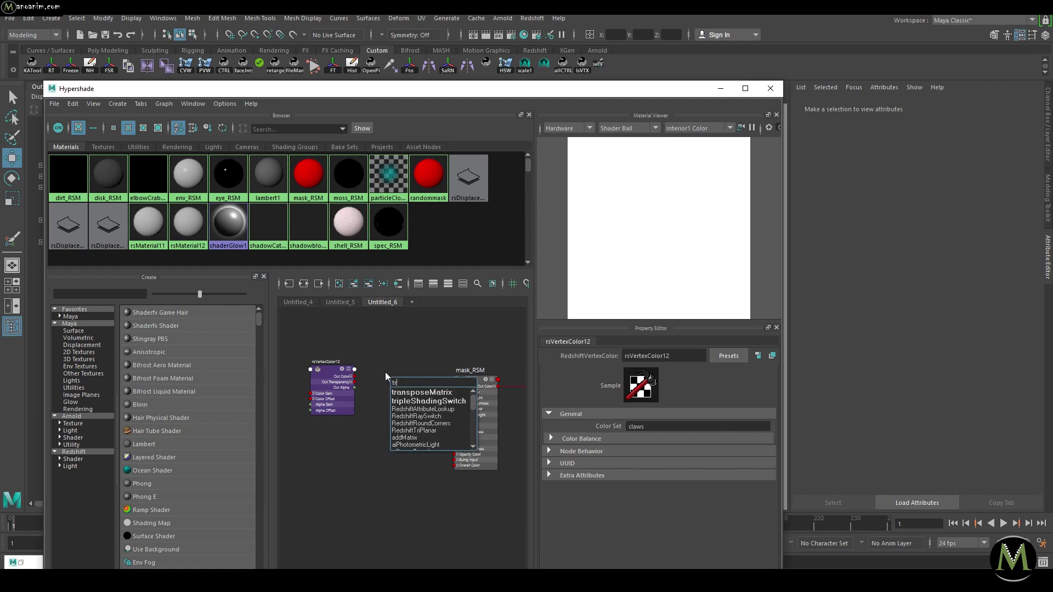
text(iplan)
key(Down)
key(Return)
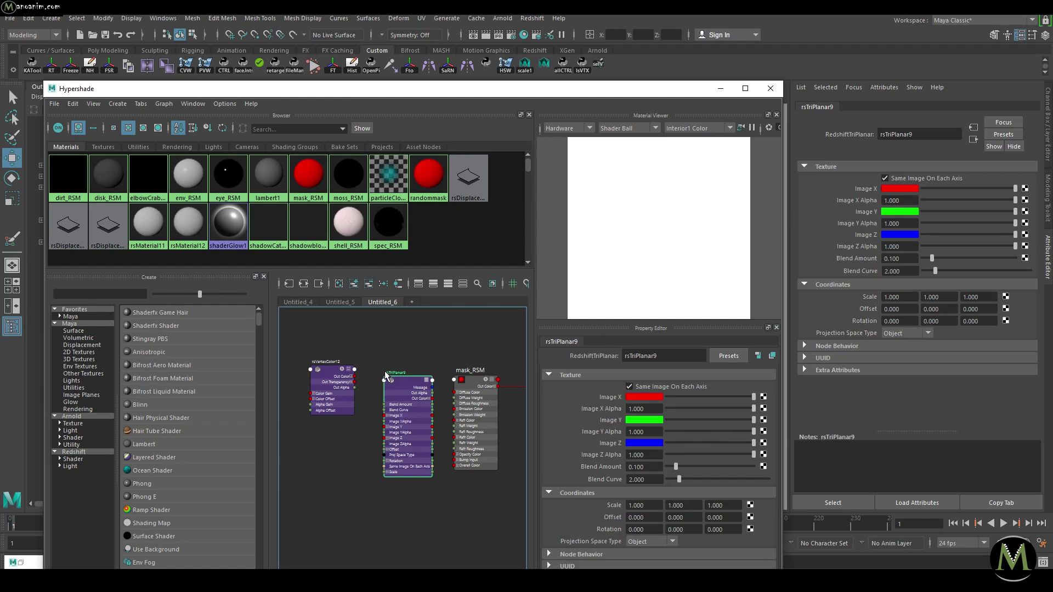
drag(332, 384, 318, 377)
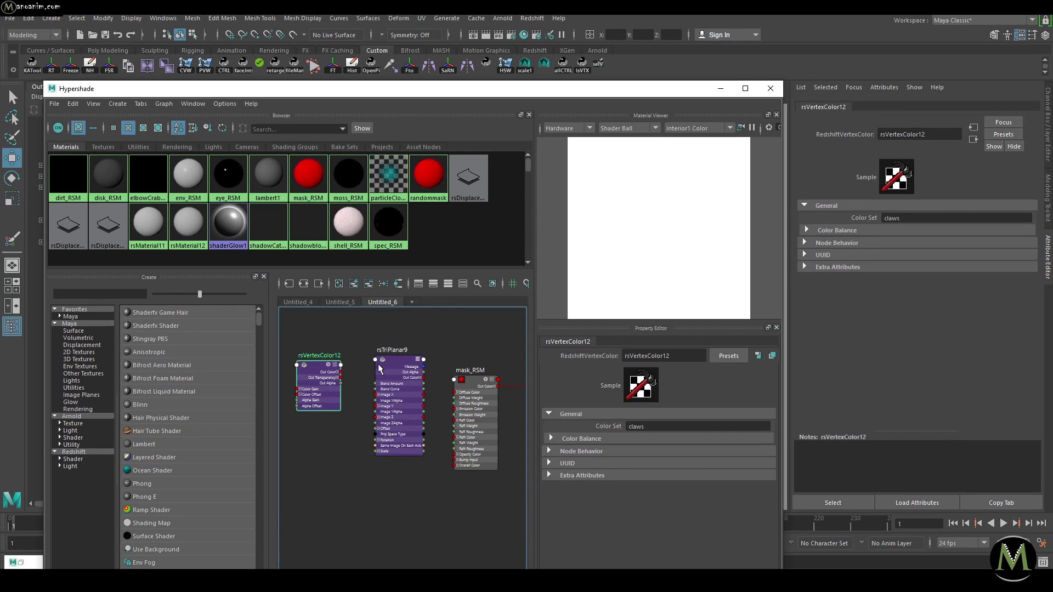
click(402, 329)
drag(396, 362, 397, 370)
click(419, 348)
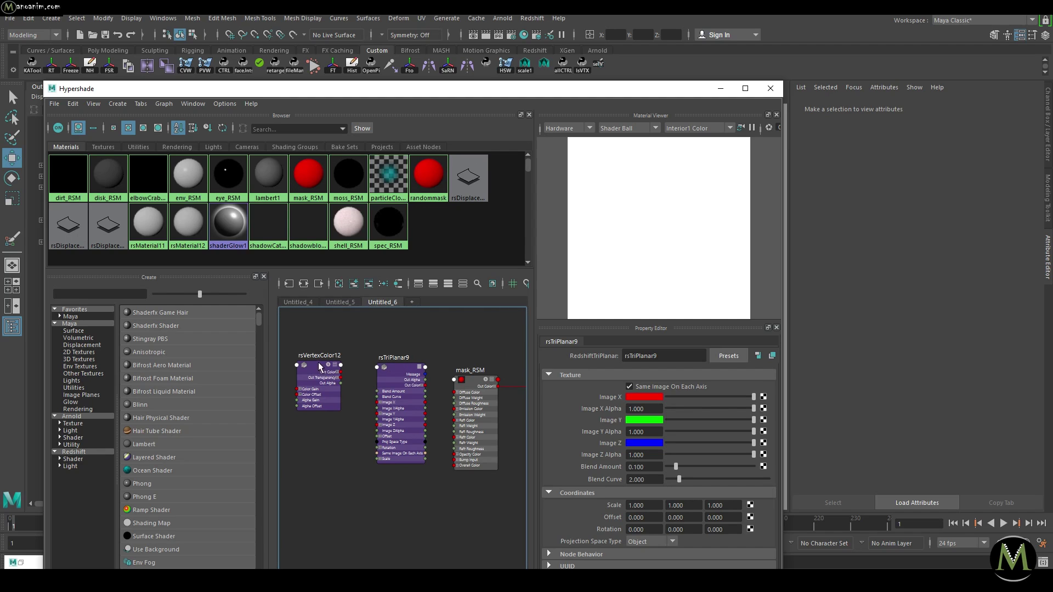
Connect the vertex color node's outColor to imageX of the triplanar node in the Connection Editor
middle_drag(393, 367, 393, 367)
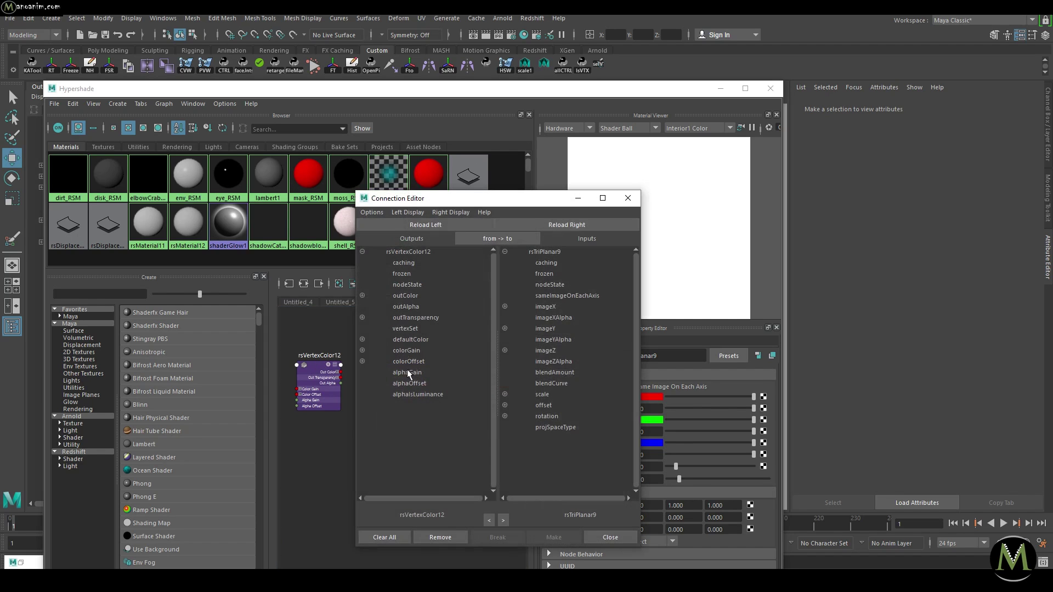
click(406, 295)
click(539, 306)
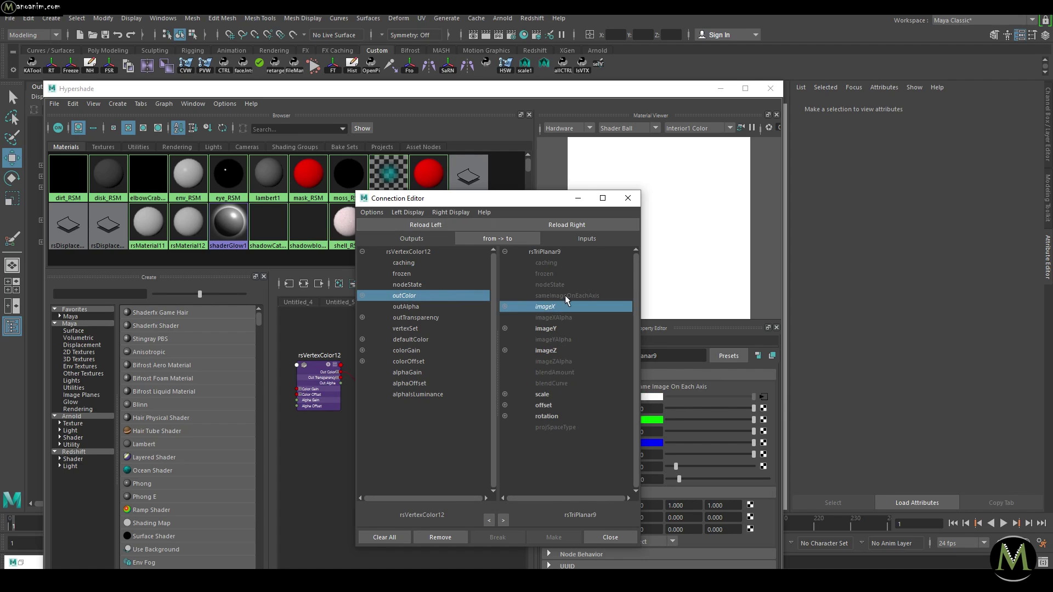
click(629, 198)
Set the triplanar node's Projection Space Type to Reference
drag(397, 375, 403, 366)
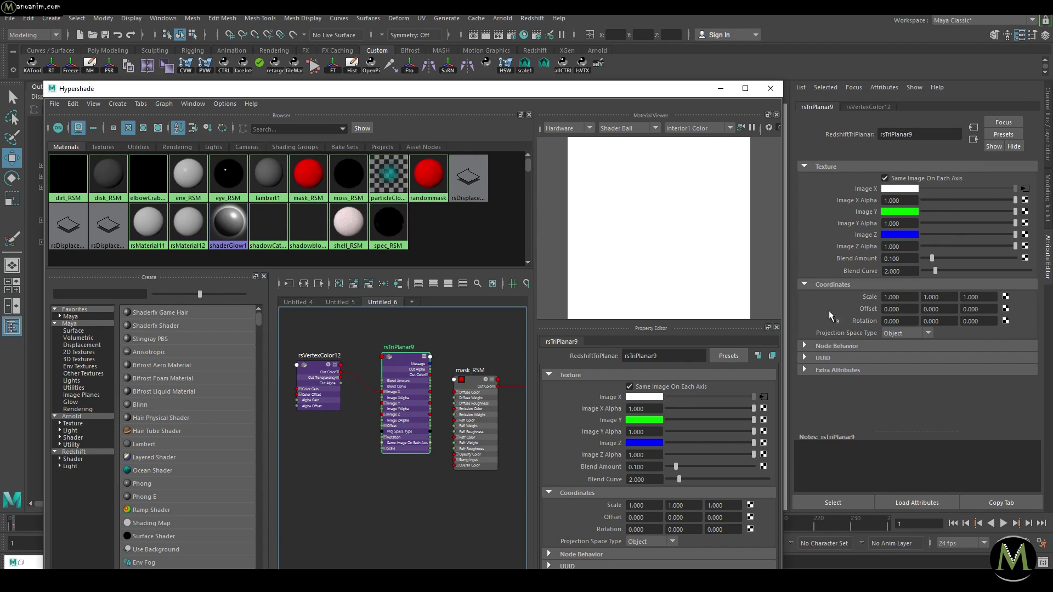
click(905, 335)
click(901, 367)
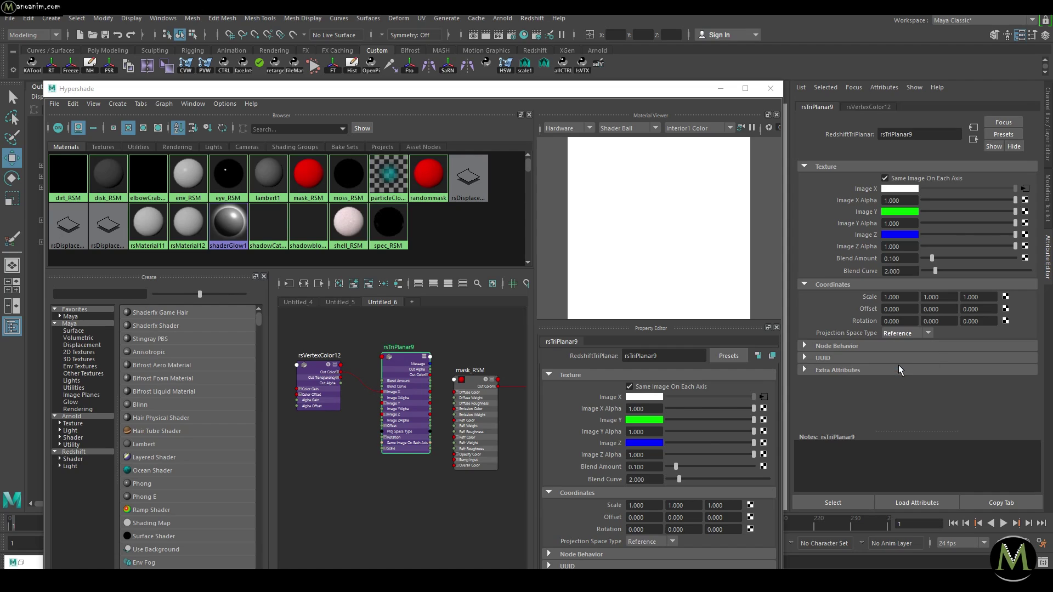
Minimize the Hypershade and create a texture reference object for the crab mesh elbowCrab_low_GEO
click(713, 90)
click(496, 242)
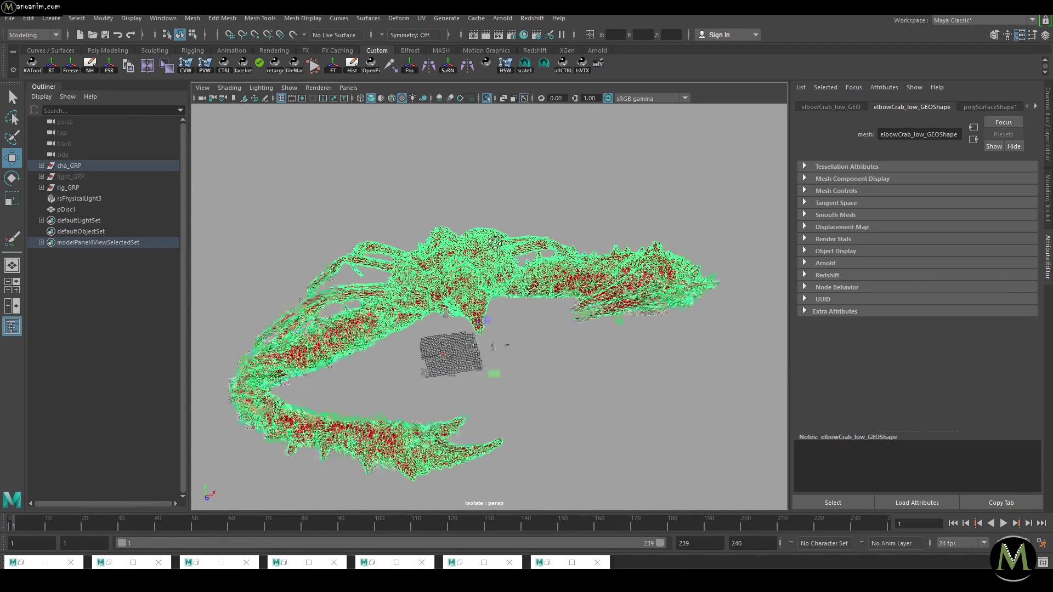
alt+drag(495, 242, 471, 255)
alt+right_drag(472, 255, 556, 271)
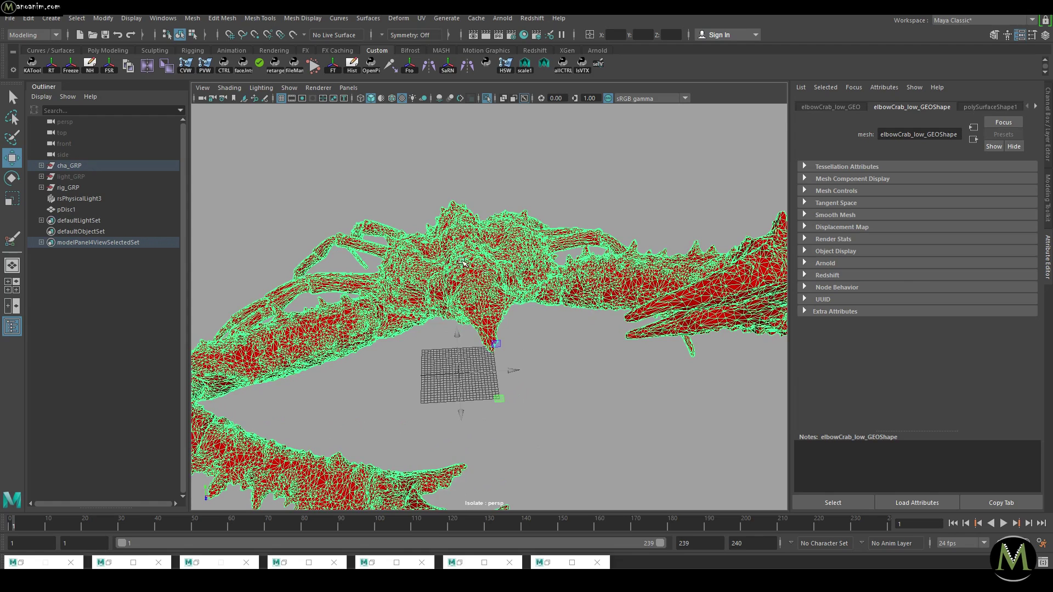
right_click(463, 264)
key(space)
click(450, 360)
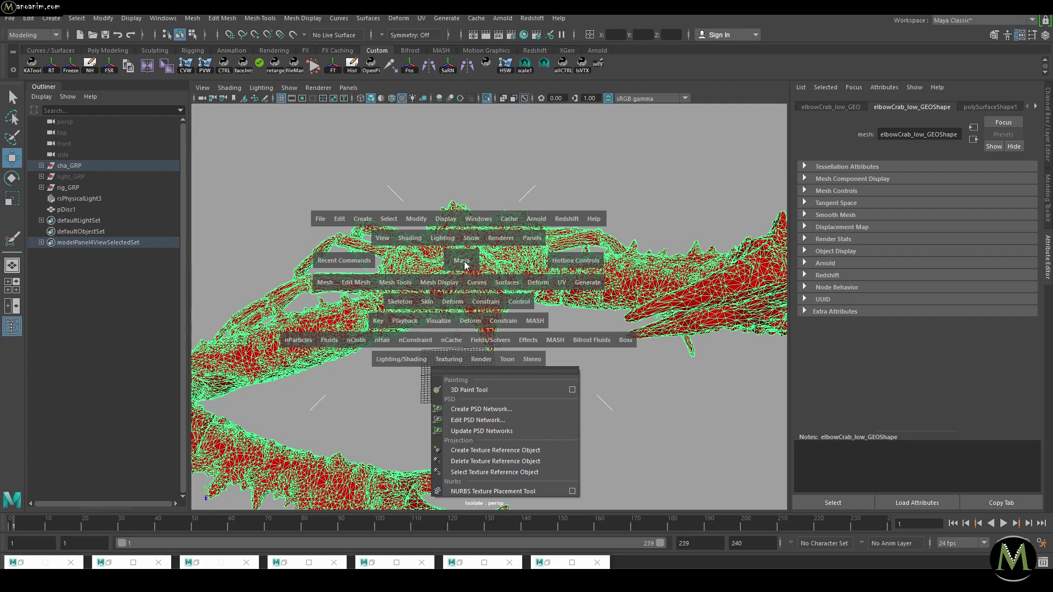
click(500, 455)
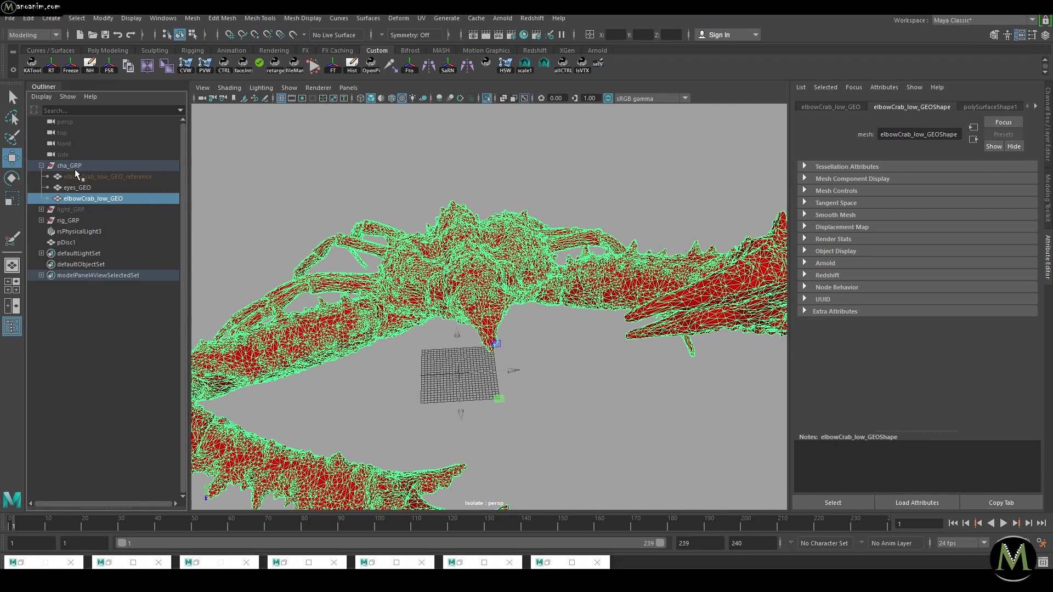
Leave the isolated view and hide the texture reference object elbowCrab_low_GEO_reference
click(89, 177)
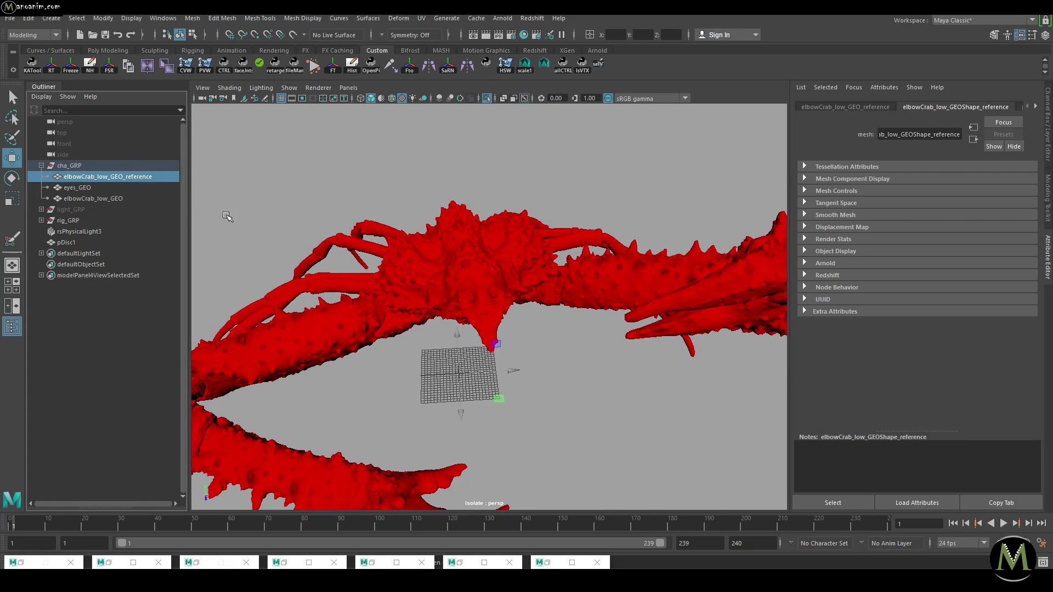
click(225, 216)
click(130, 176)
key(ctrl+1)
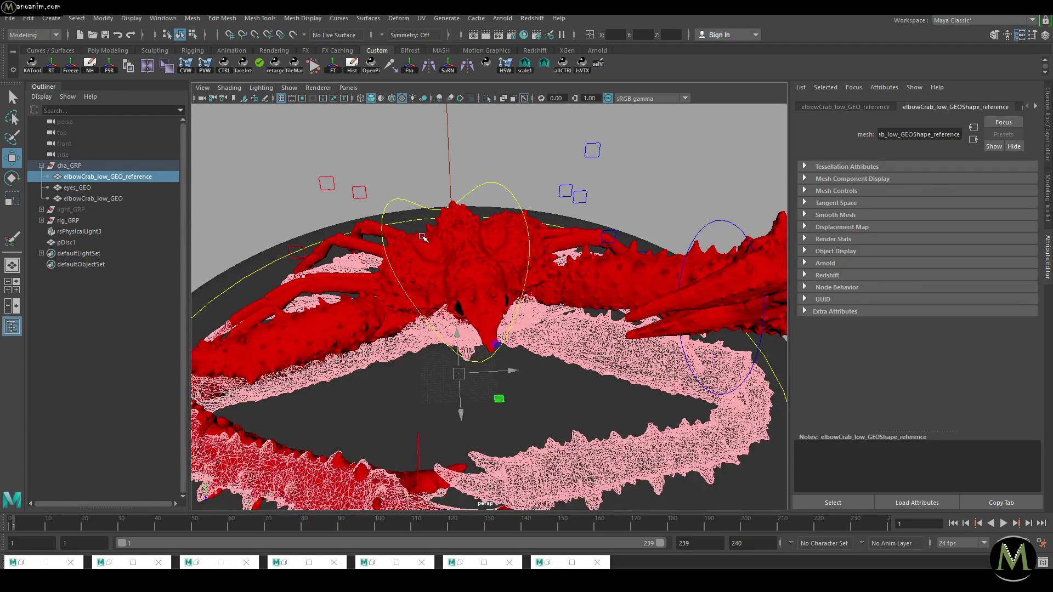
alt+drag(594, 428, 475, 281)
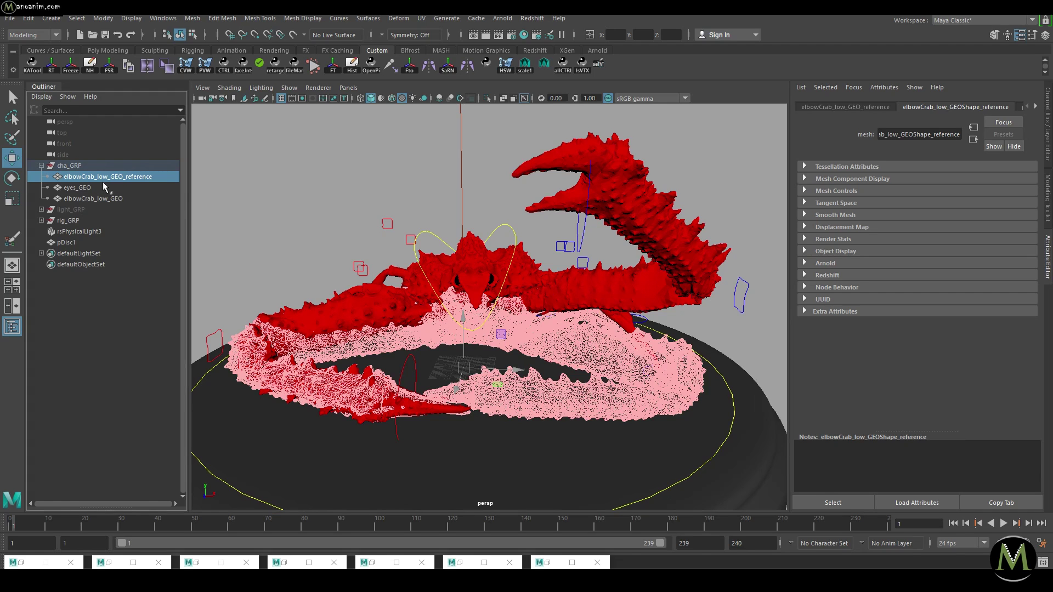
key(ctrl+h)
alt+drag(508, 250, 475, 260)
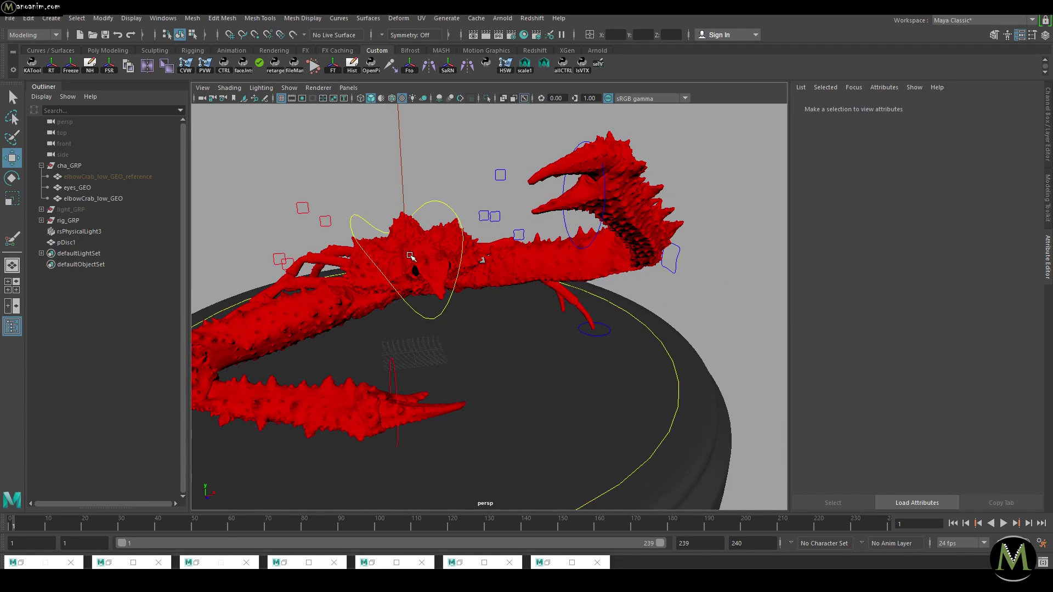
Bring back the Hypershade and select the mask_RSM material node in the graph
click(524, 35)
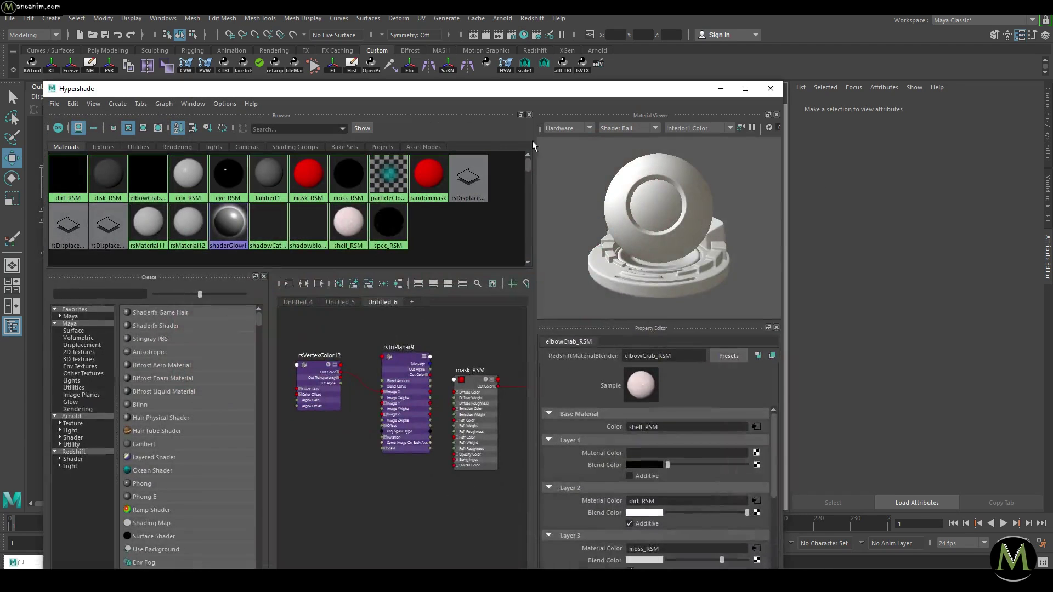
click(403, 348)
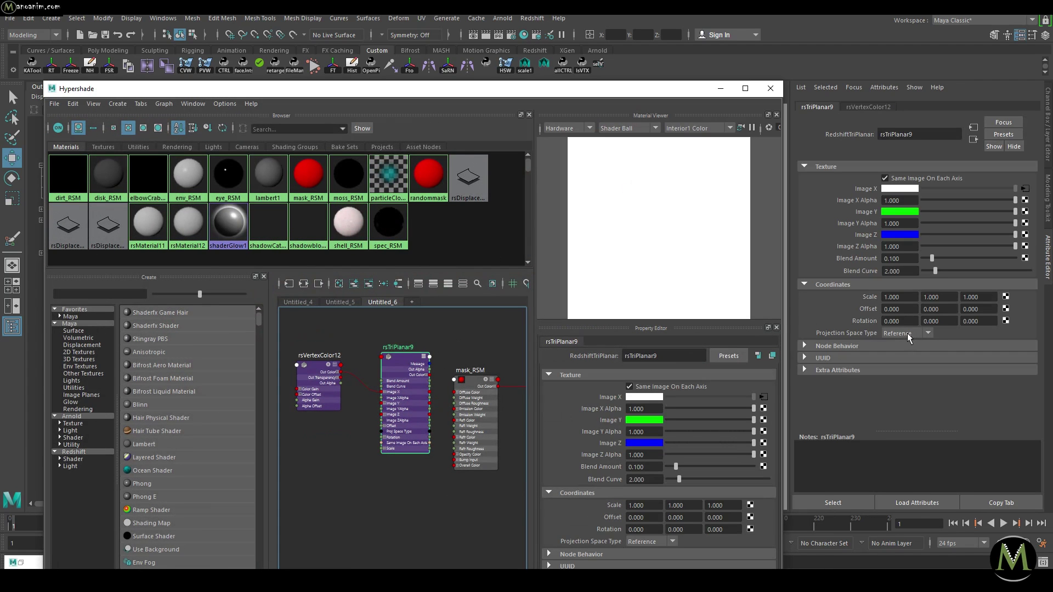
click(466, 370)
alt+middle_drag(483, 359, 432, 356)
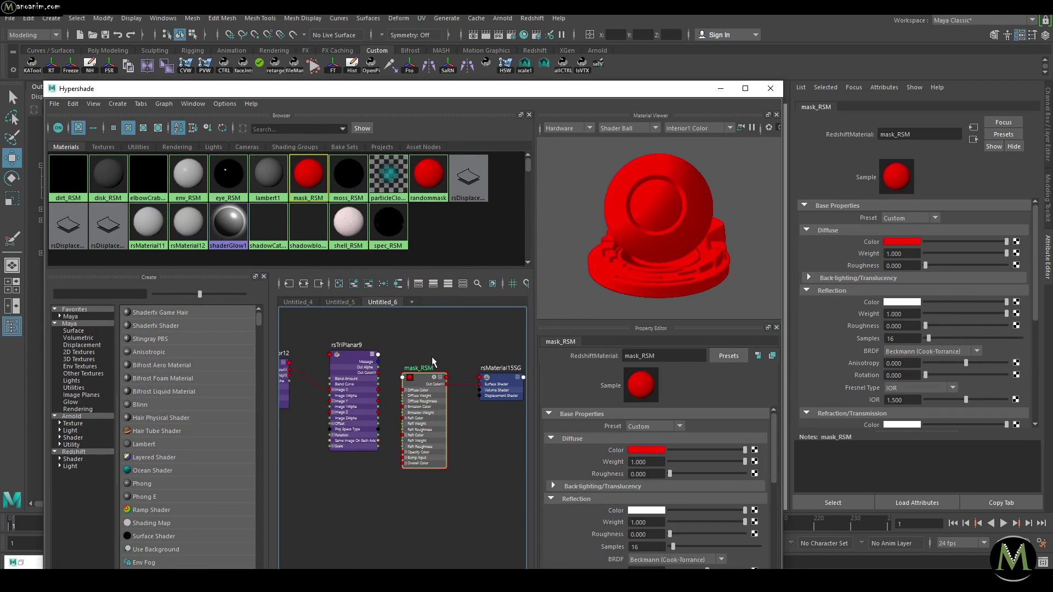
Try to connect the outColor of rsTriPlanar9 directly to the mask_RSM node
drag(362, 353, 358, 367)
key(1)
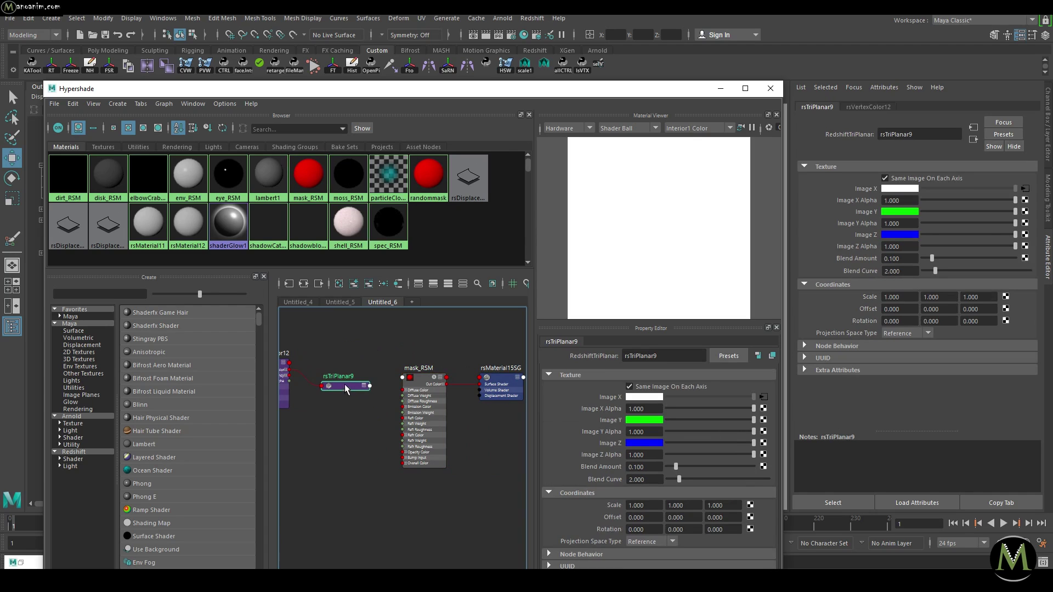
alt+middle_drag(354, 376, 391, 367)
scroll(391, 367, up, 3)
key(3)
click(433, 418)
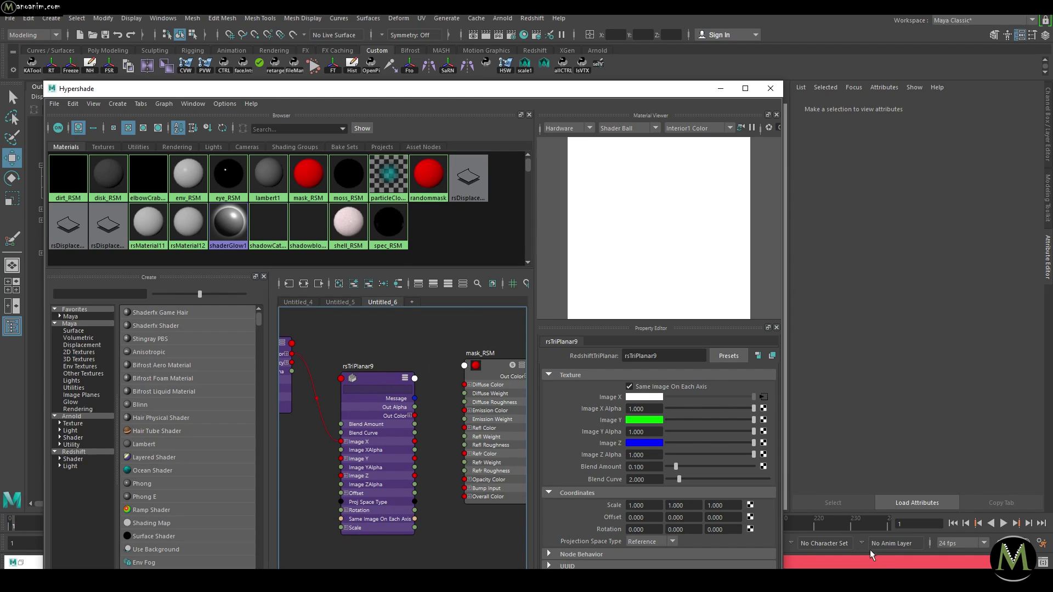
Open the Script Editor, widen it and read the messages about the attempted connection
click(1042, 563)
scroll(260, 195, down, 1)
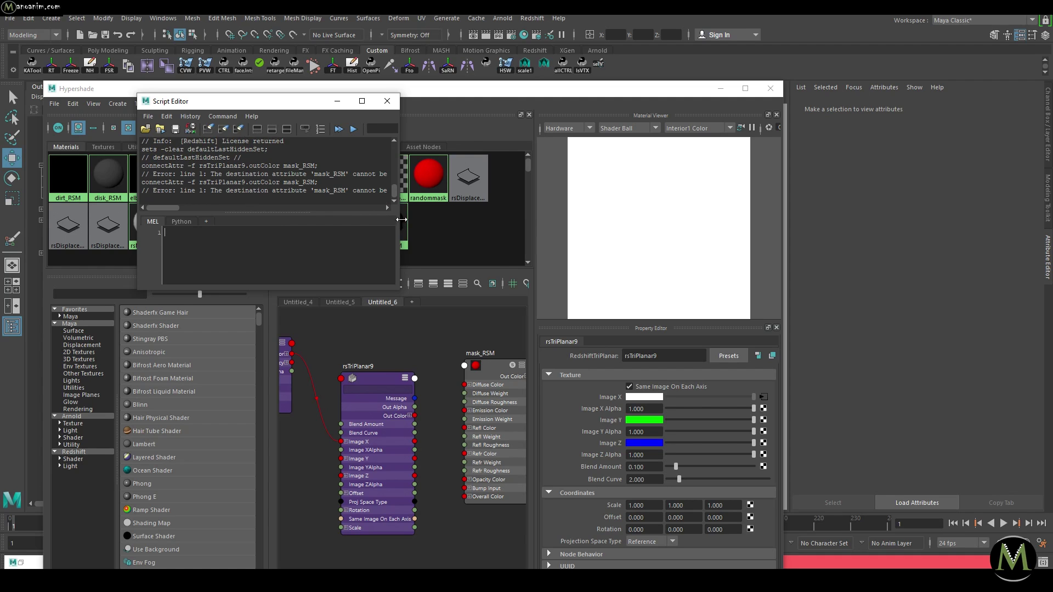
drag(402, 219, 500, 220)
click(488, 101)
Expand the Out Color of rsTriPlanar9 and connect its Out Color R to the Diffuse Weight of mask_RSM
drag(489, 359, 484, 367)
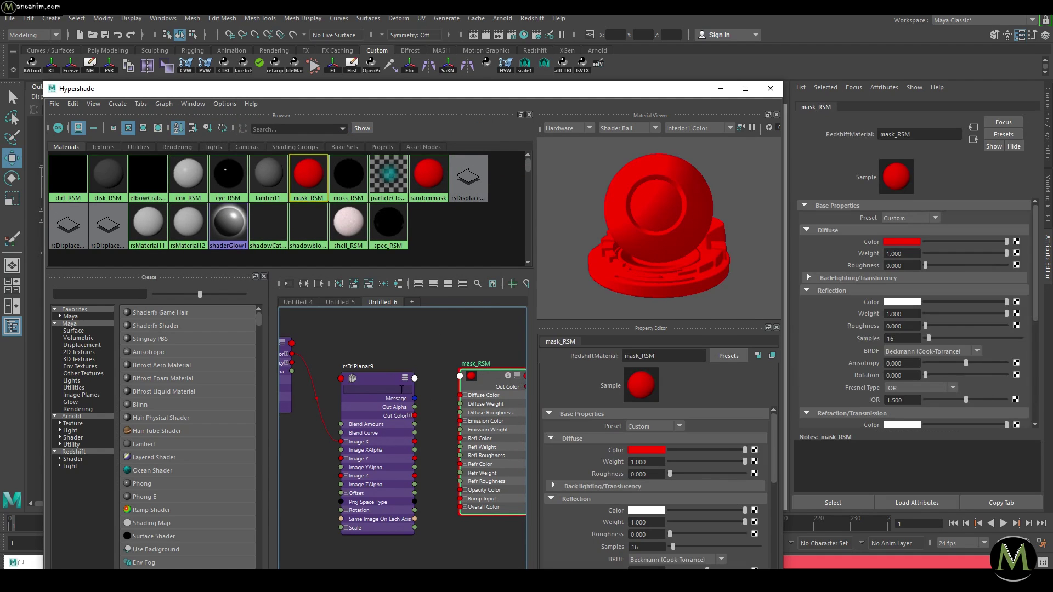
click(409, 416)
drag(378, 385, 334, 340)
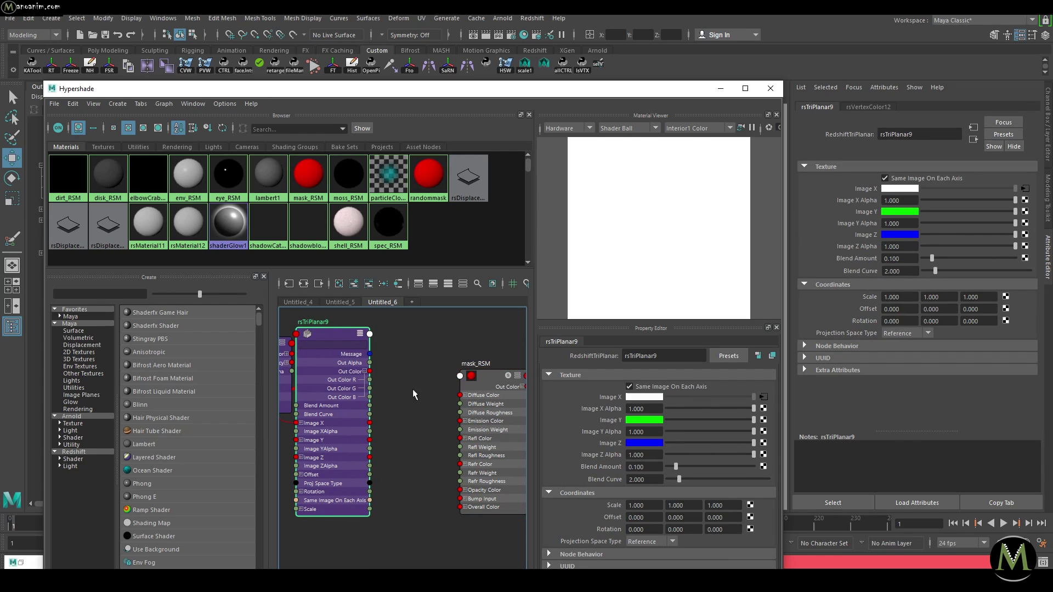
drag(370, 379, 430, 365)
Collapse the rsTriPlanar9, mask_RSM and rsVertexColor12 nodes to their compact display
drag(339, 334, 387, 354)
key(1)
click(440, 365)
key(1)
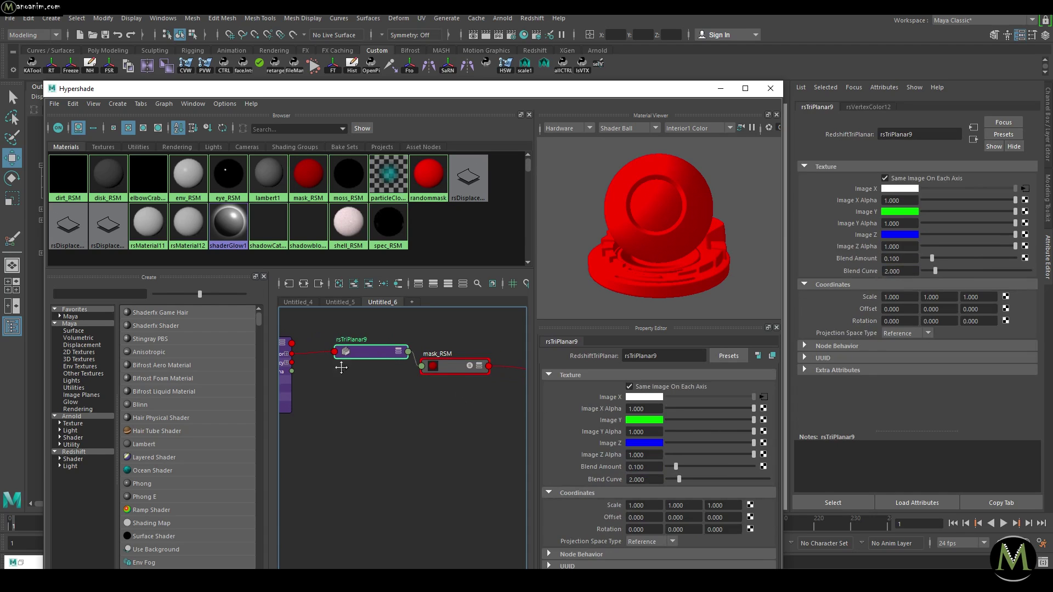
alt+middle_drag(341, 364, 399, 373)
click(318, 354)
key(1)
Arrange rsVertexColor12, rsTriPlanar9 and mask_RSM in a tidy row in the node graph
drag(426, 361, 412, 361)
click(404, 380)
drag(312, 354, 308, 363)
click(336, 386)
drag(401, 360, 392, 365)
click(407, 391)
drag(495, 380, 494, 371)
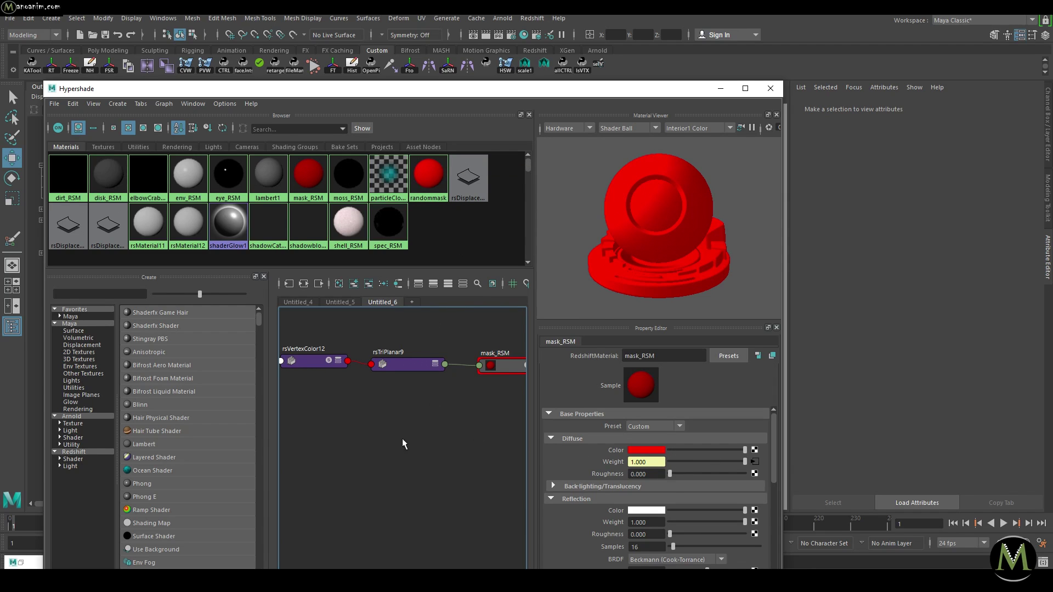
drag(322, 360, 313, 371)
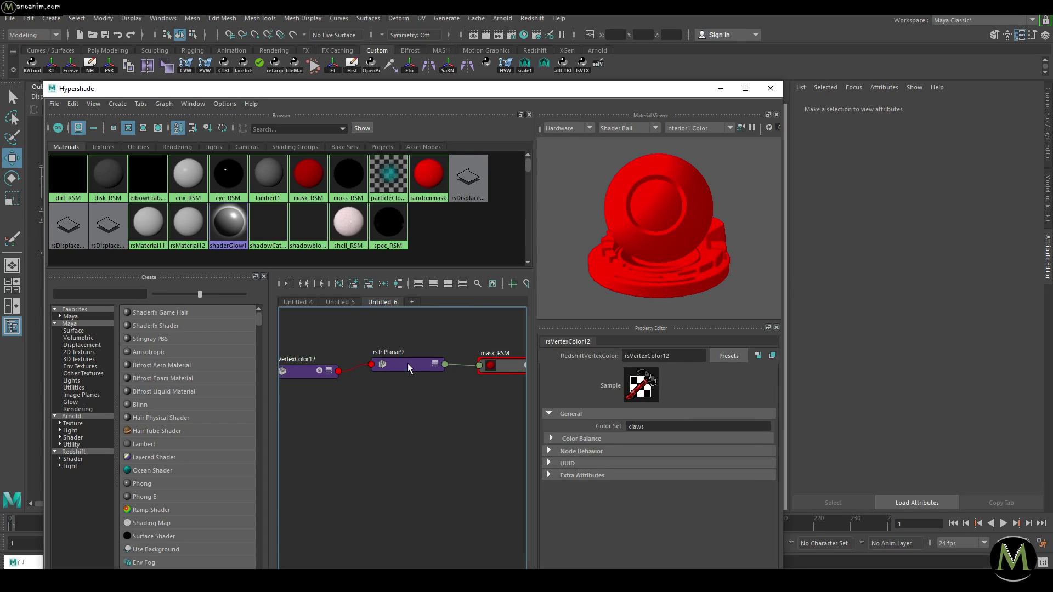
drag(408, 367, 404, 375)
drag(504, 368, 495, 372)
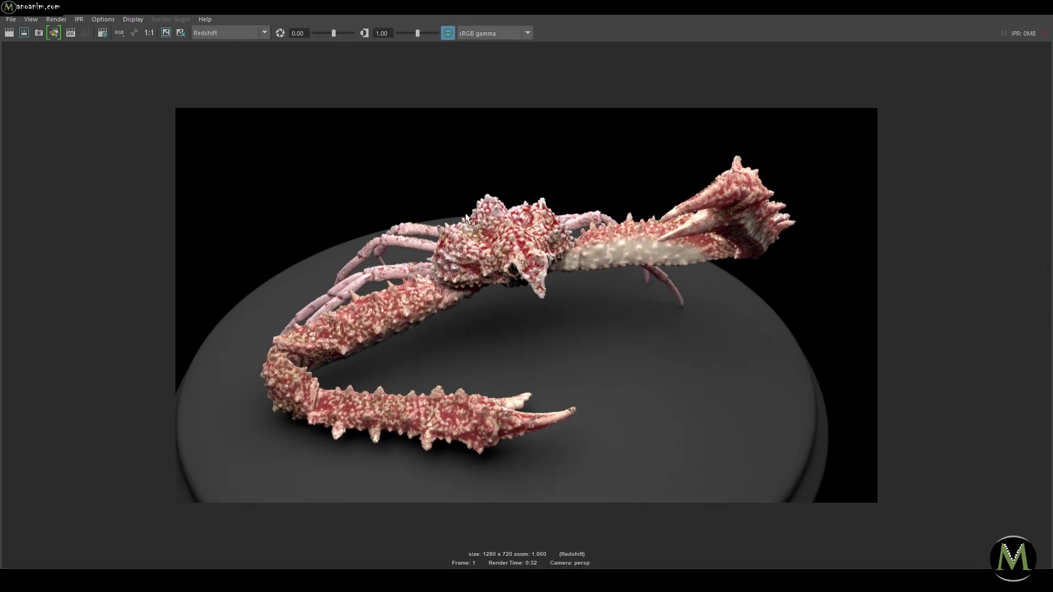
Keep the current crab image in the Render View and render the frame with the mask material
click(166, 33)
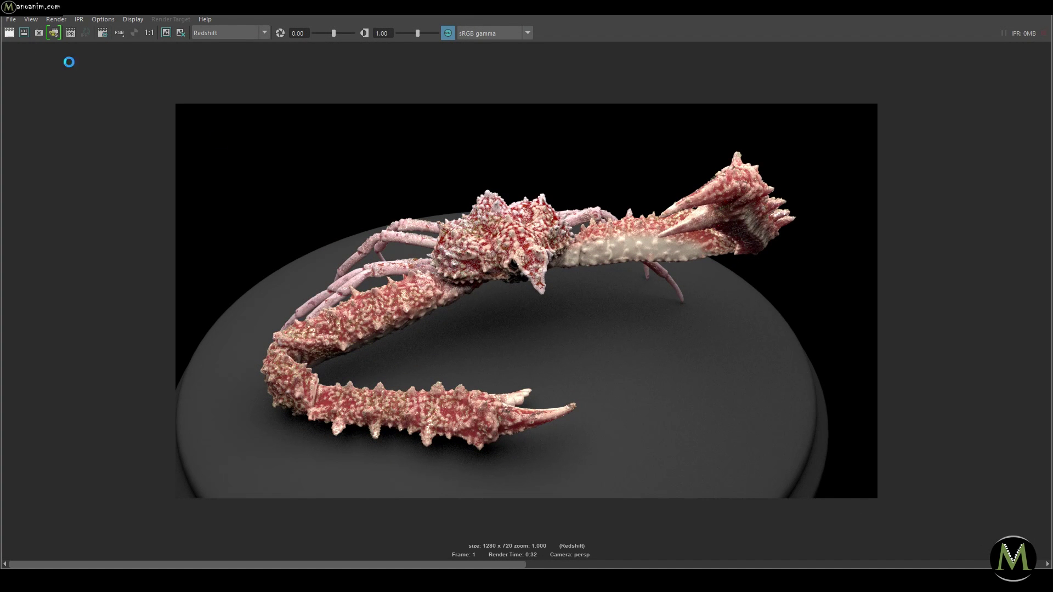
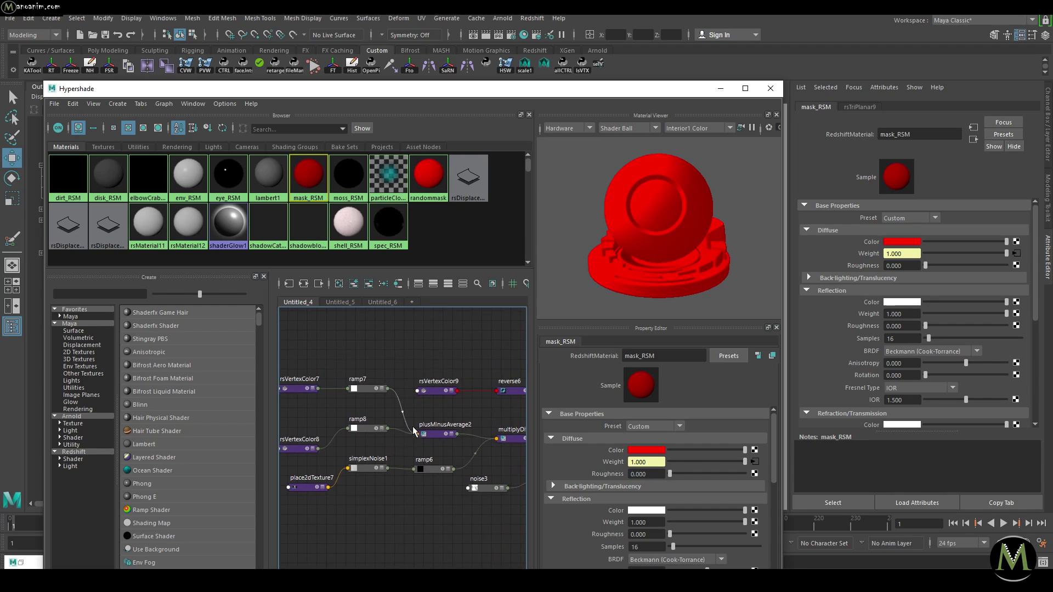
Examine the rsVertexColor9 node and the surrounding vertex color network in the Untitled_4 graph
click(437, 390)
click(482, 353)
alt+middle_drag(483, 353, 378, 472)
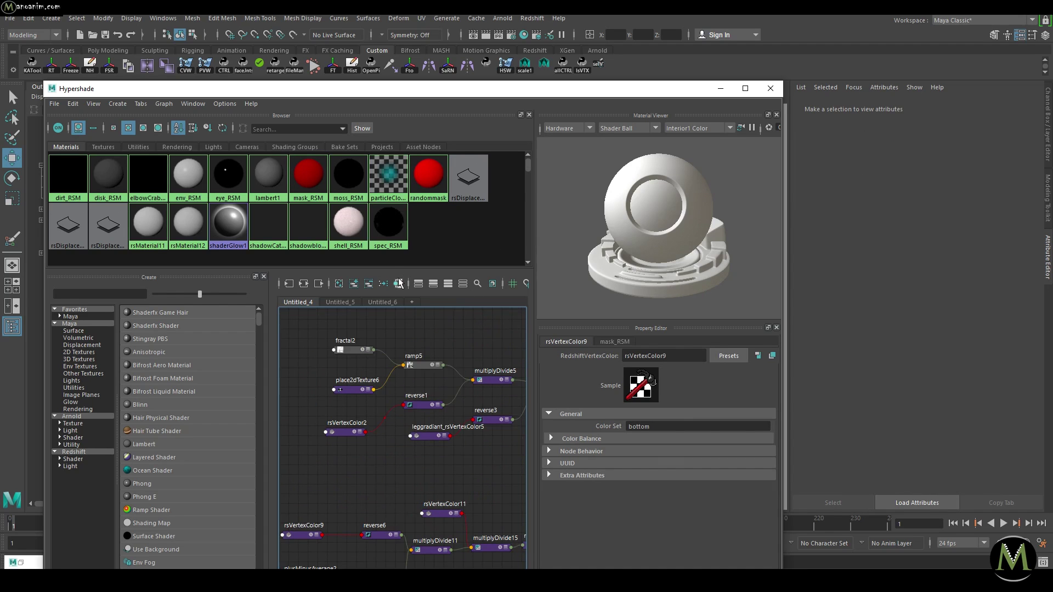
Return to the Render View, display the kept full-shader crab render and inspect its body and claws up close
click(486, 37)
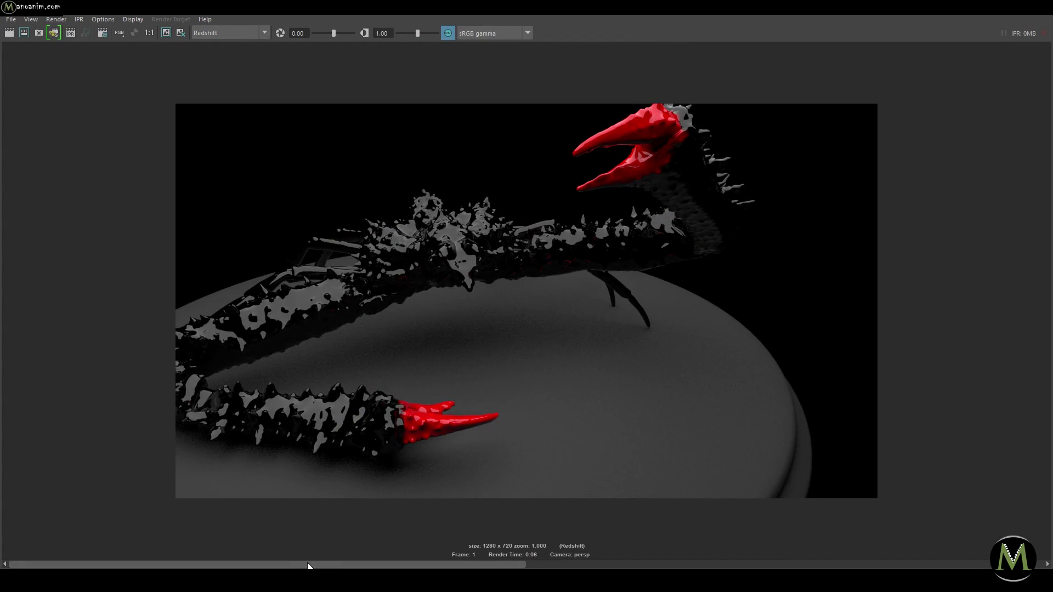
drag(308, 566, 784, 544)
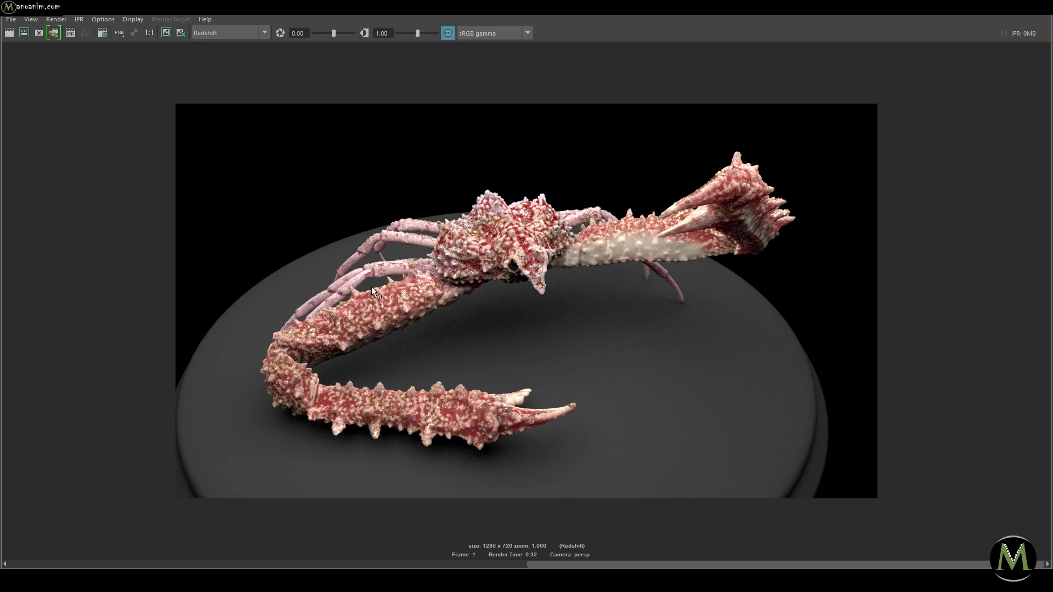
scroll(491, 260, up, 5)
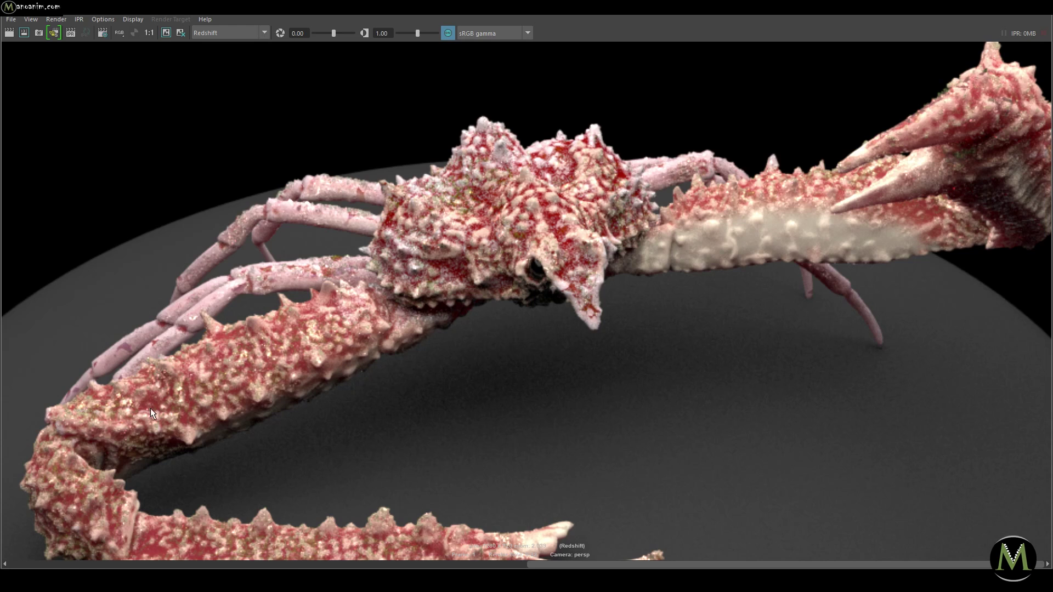
scroll(414, 412, down, 1)
alt+middle_drag(415, 413, 405, 448)
scroll(571, 364, down, 1)
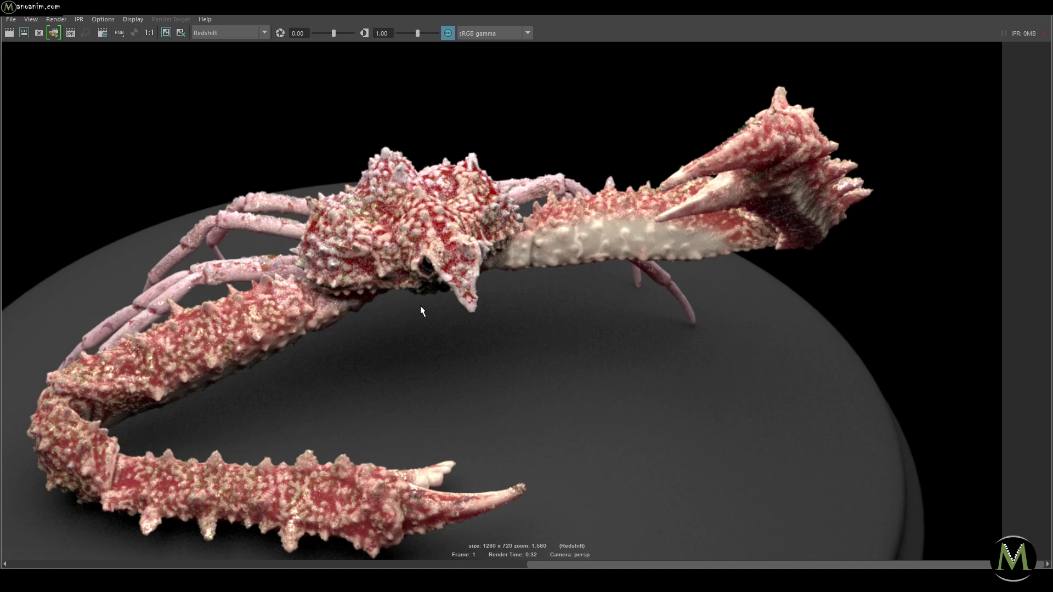
scroll(384, 335, down, 3)
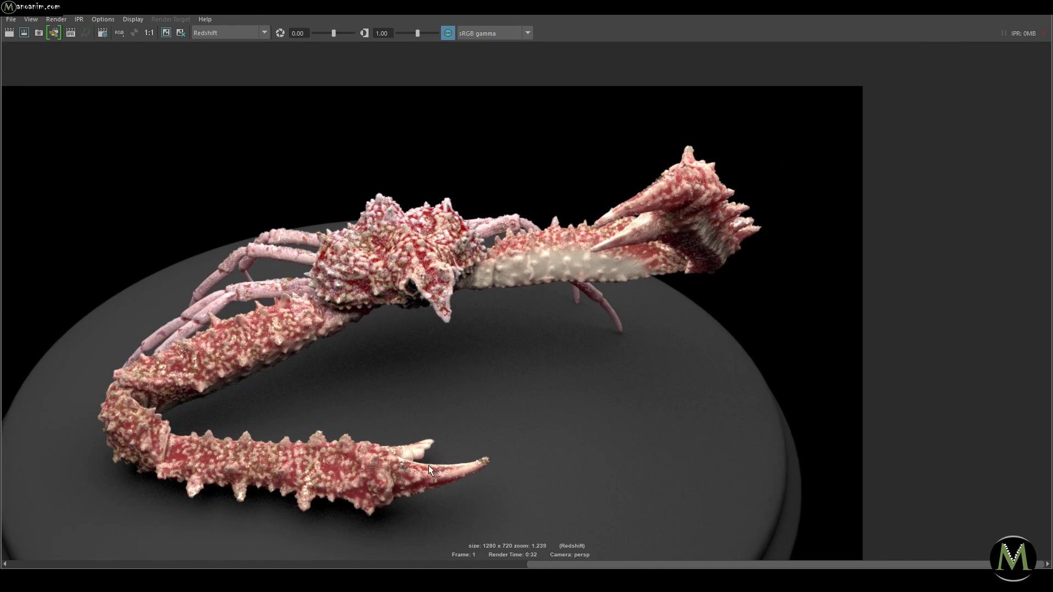